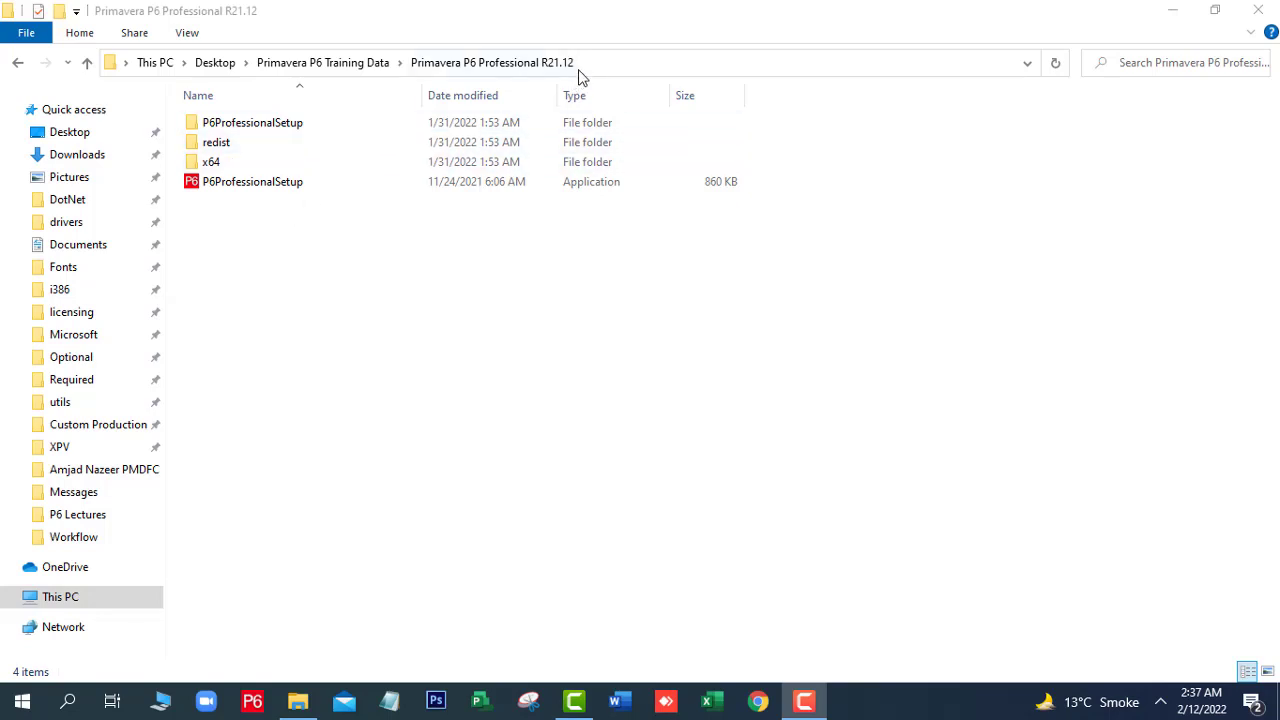
Launch the P6 Professional installer and accept Typical setup without replacing the existing P6 version
{"action": "double_click", "coordinate": [250, 187]}
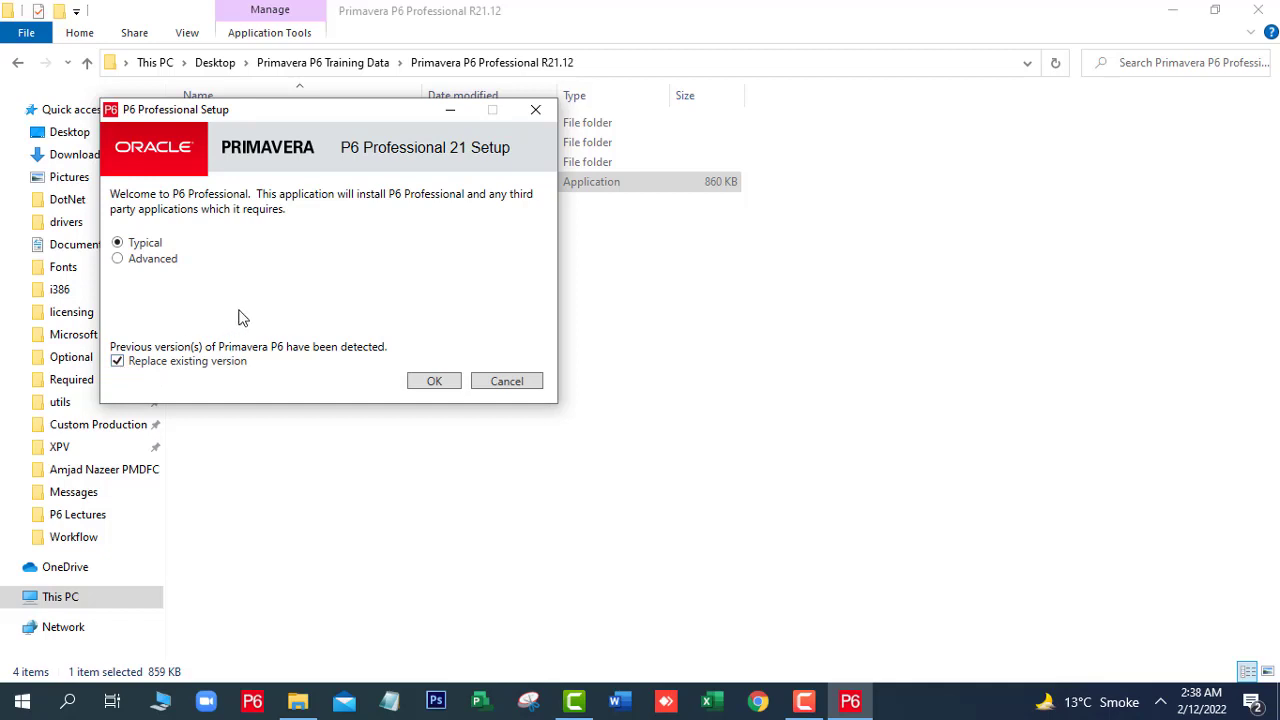
{"action": "left_click", "coordinate": [117, 363]}
{"action": "left_click", "coordinate": [432, 383]}
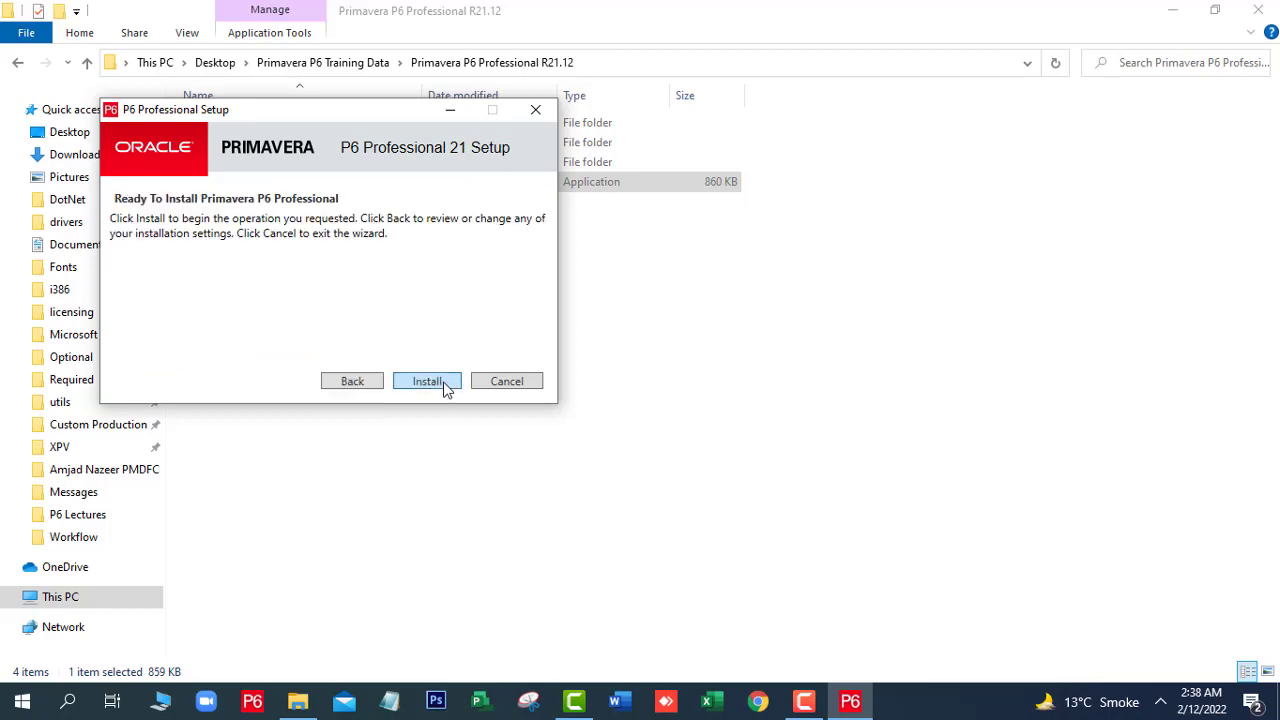
Install P6 Professional 21, then finish with Run Database Configuration left checked
{"action": "left_click", "coordinate": [446, 389]}
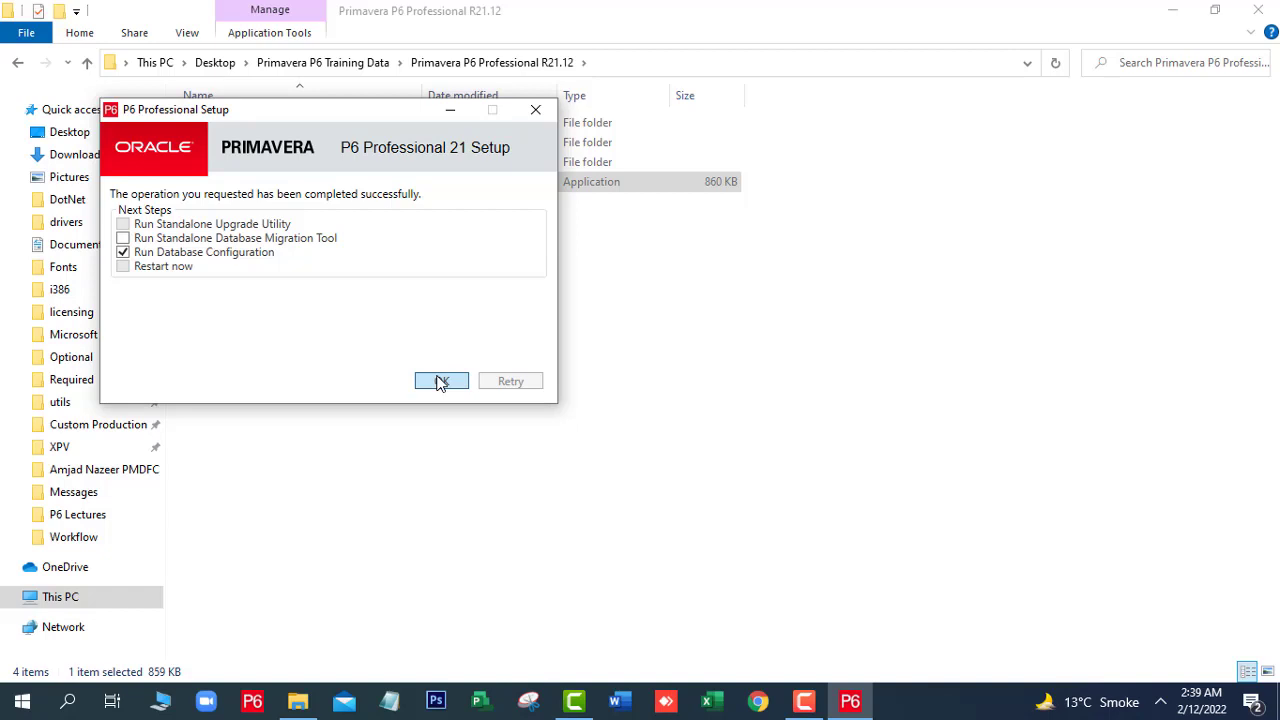
{"action": "left_click", "coordinate": [441, 381]}
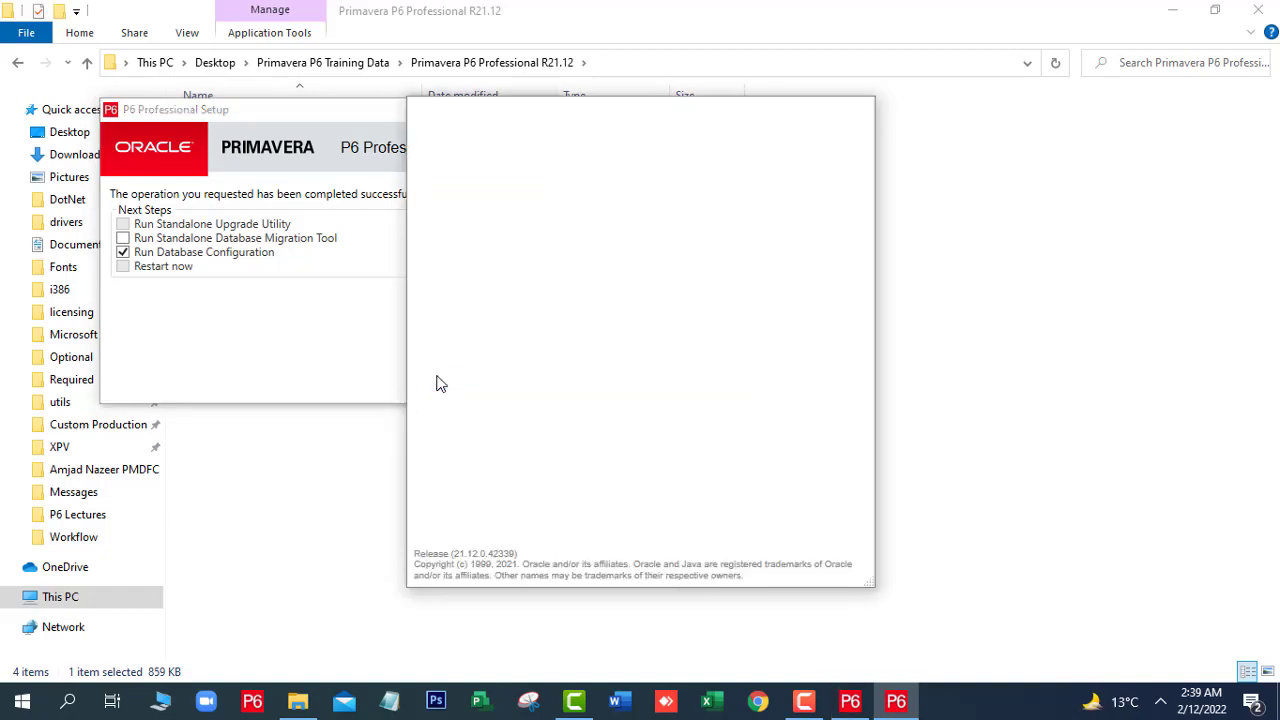
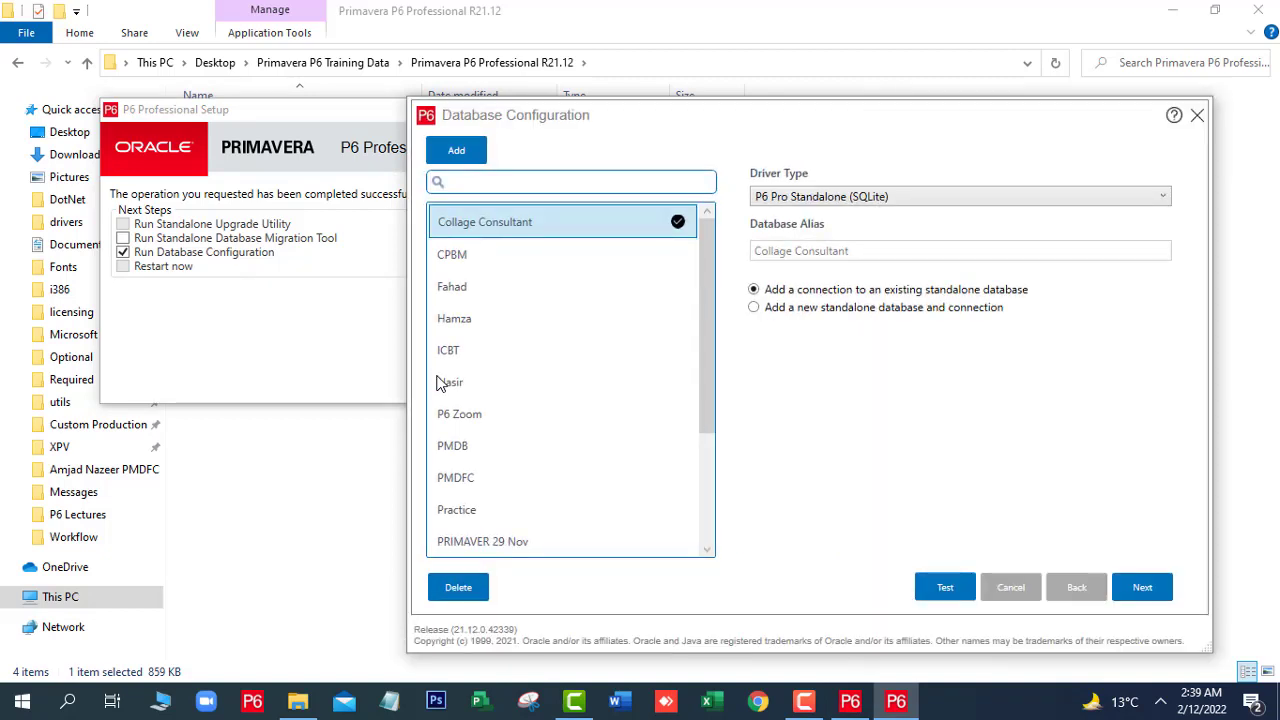
Add a new database connection using the P6 Pro Standalone (SQLite) driver
{"action": "left_click", "coordinate": [477, 159]}
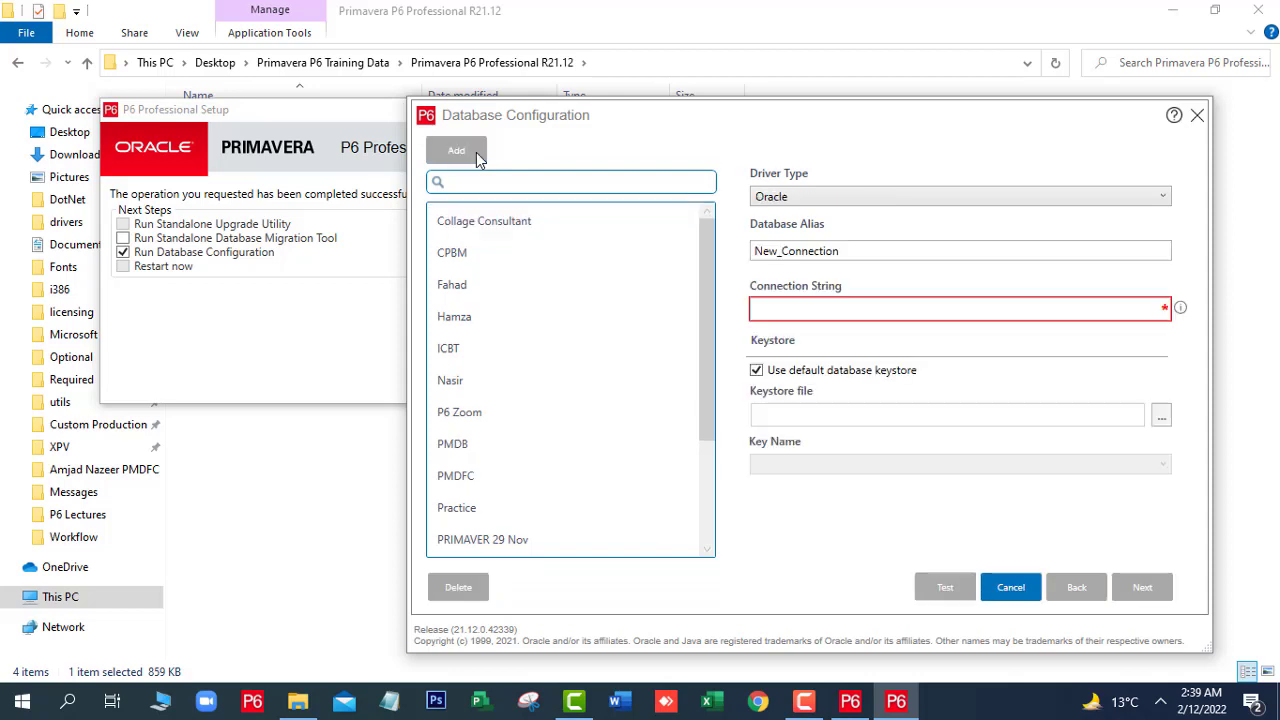
{"action": "left_click", "coordinate": [800, 197]}
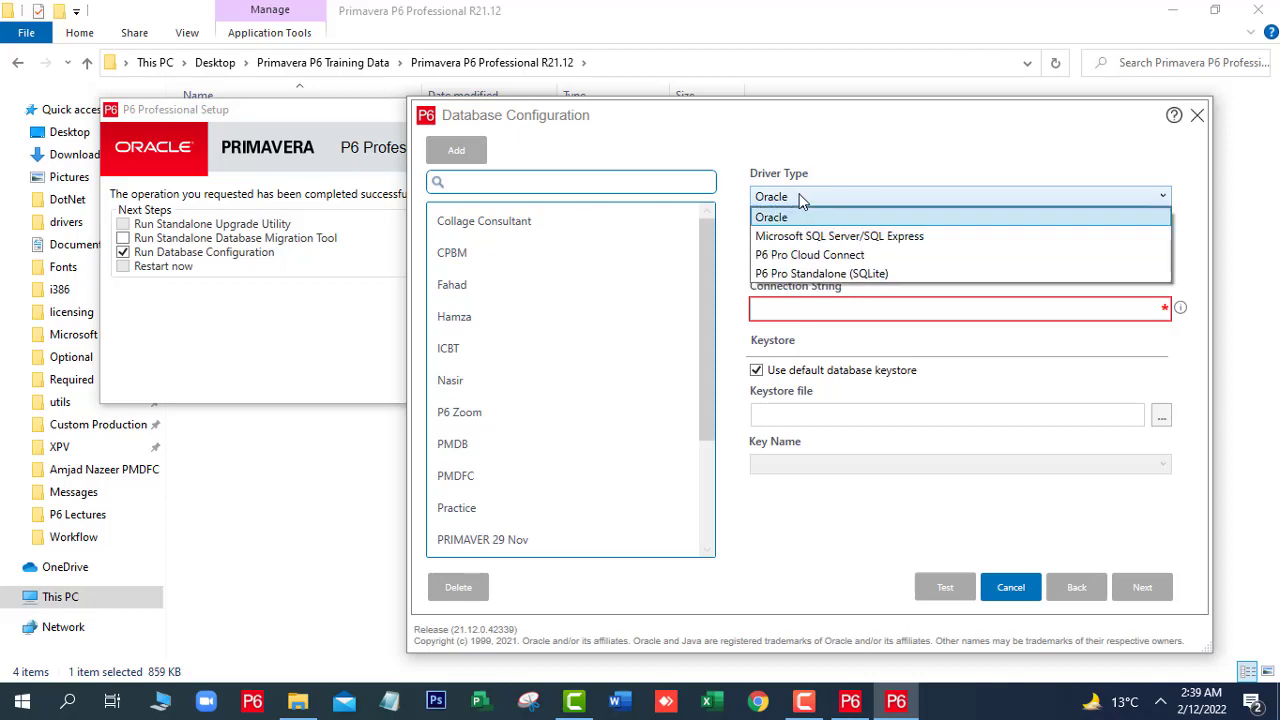
{"action": "left_click", "coordinate": [843, 274]}
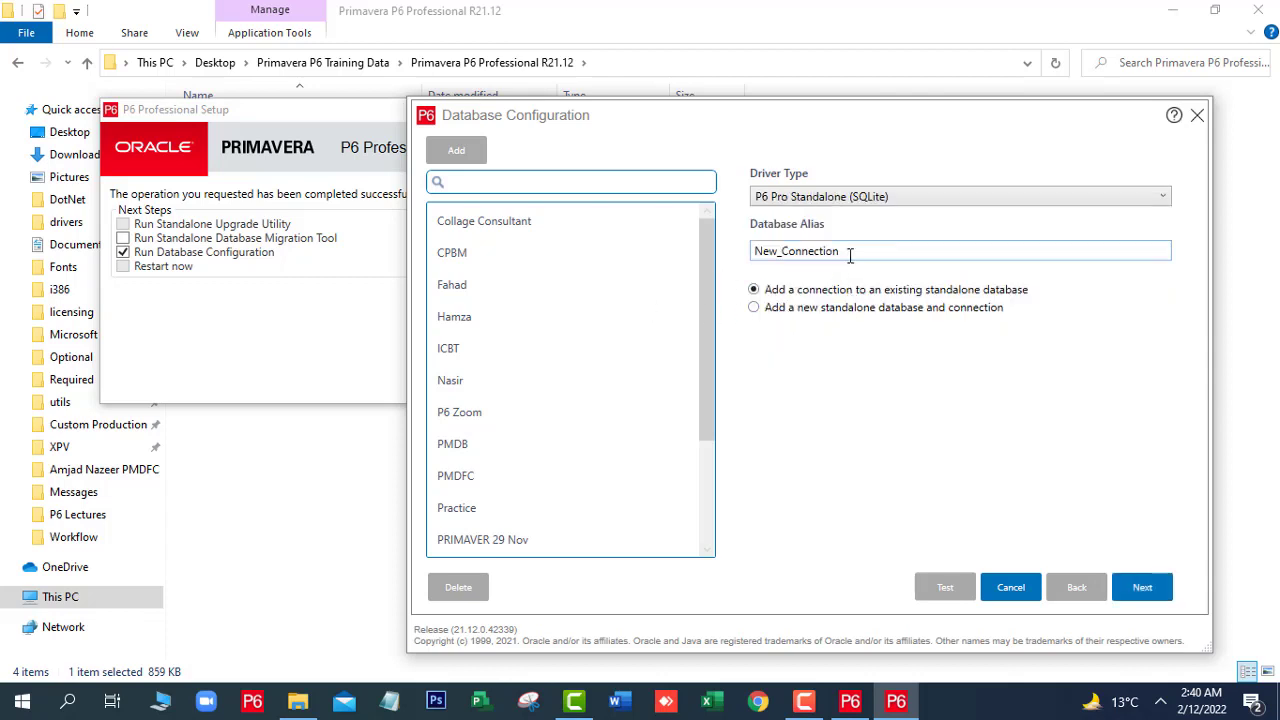
Rename the alias to 'ICBT Consultants' and choose to add a new standalone database
{"action": "double_click", "coordinate": [814, 254]}
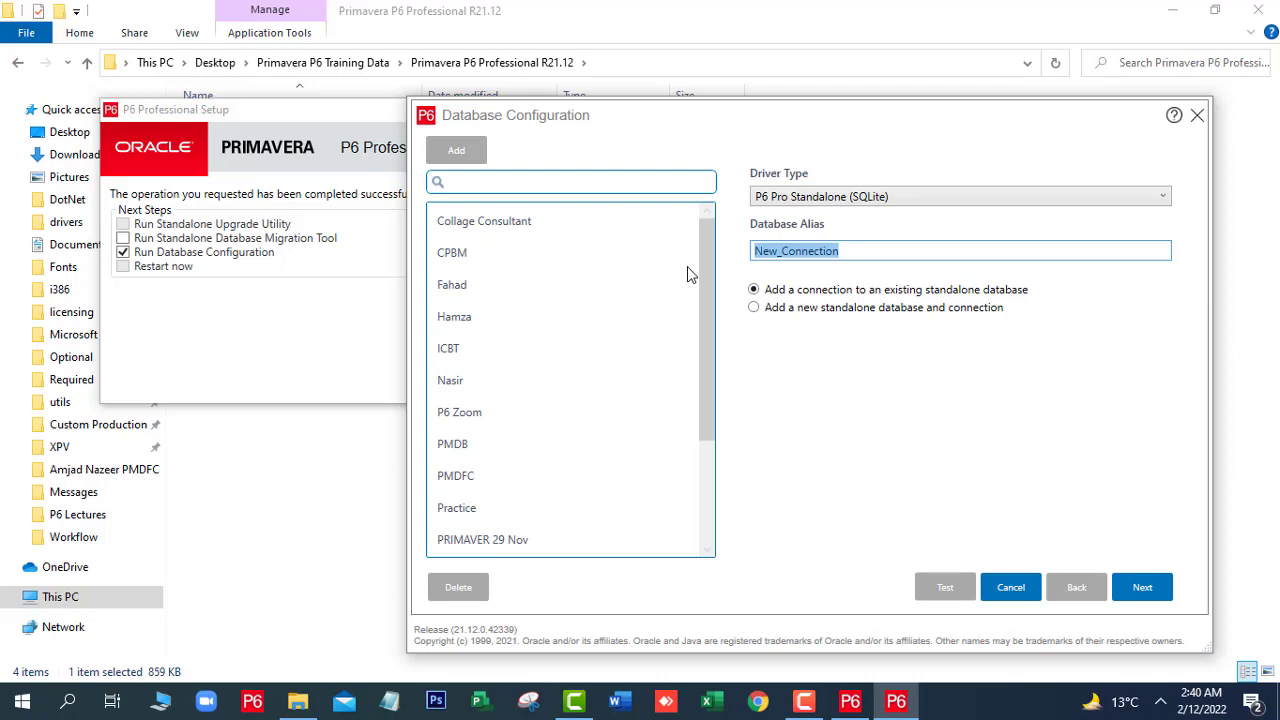
{"action": "key", "text": "BackSpace"}
{"action": "type", "text": "IC"}
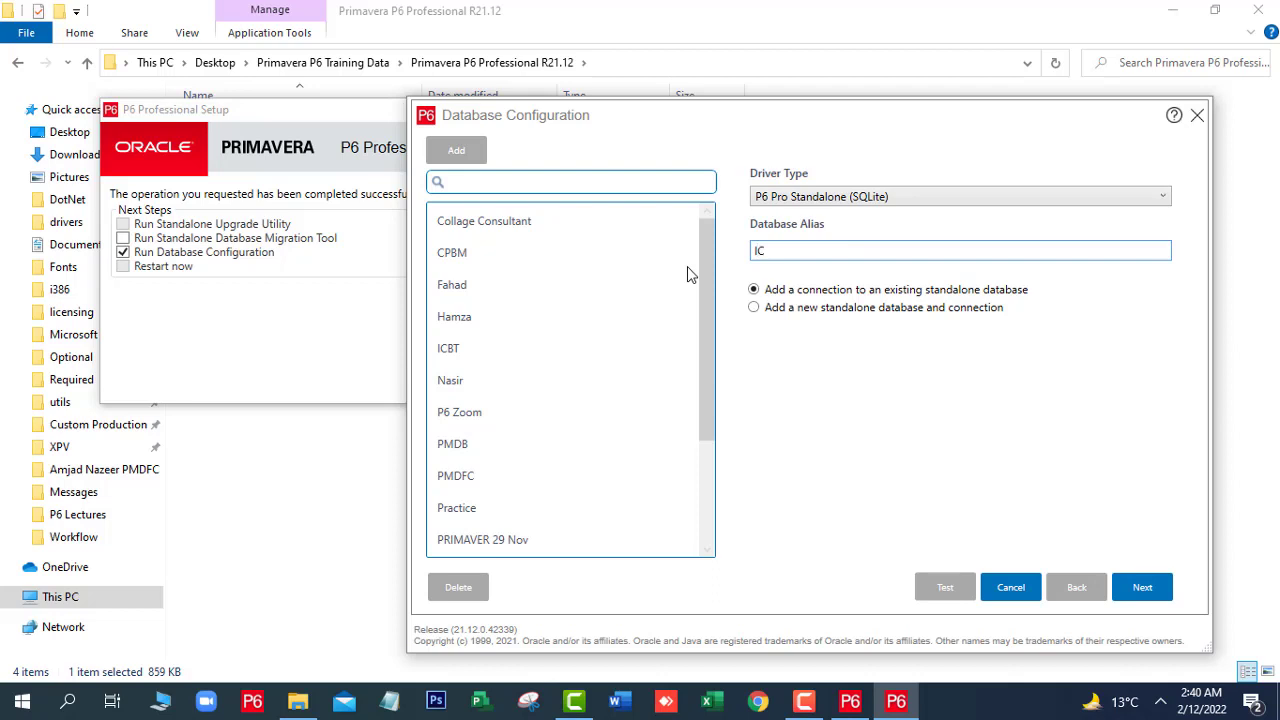
{"action": "type", "text": "BT Consultants"}
{"action": "left_click", "coordinate": [912, 312]}
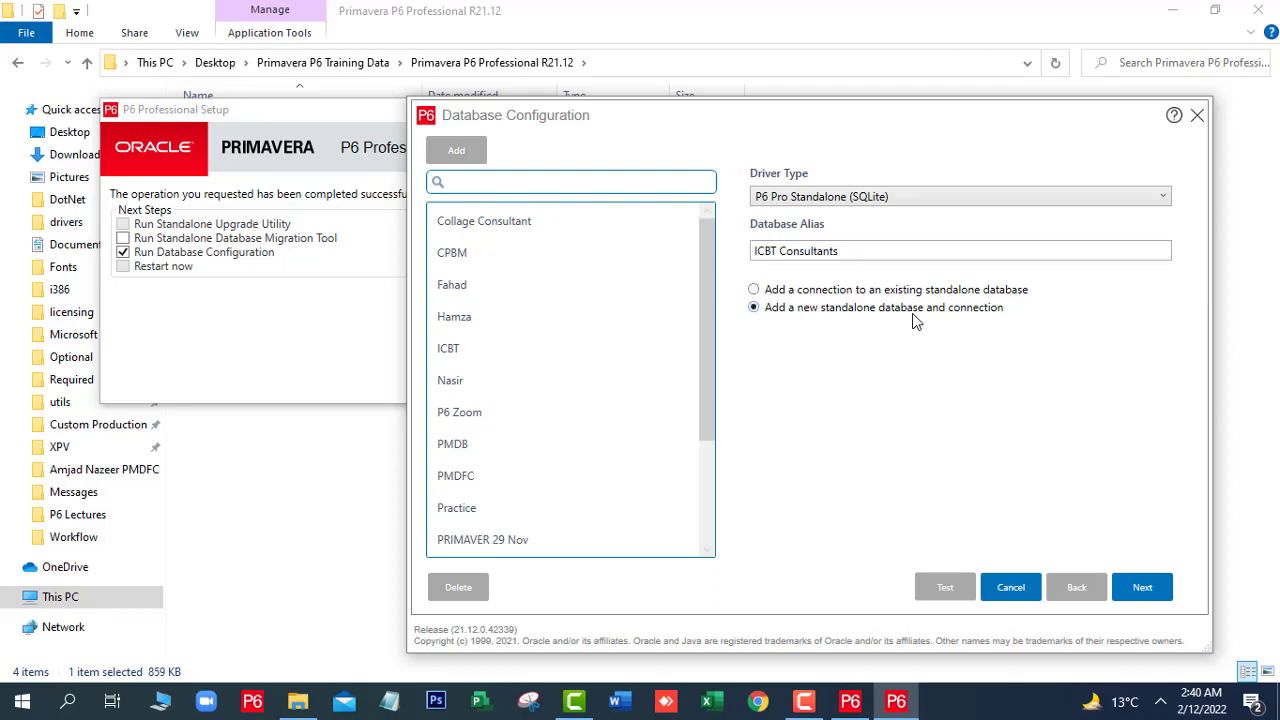
Enter and confirm the new admin password, then turn off Load sample data
{"action": "left_click", "coordinate": [1143, 587]}
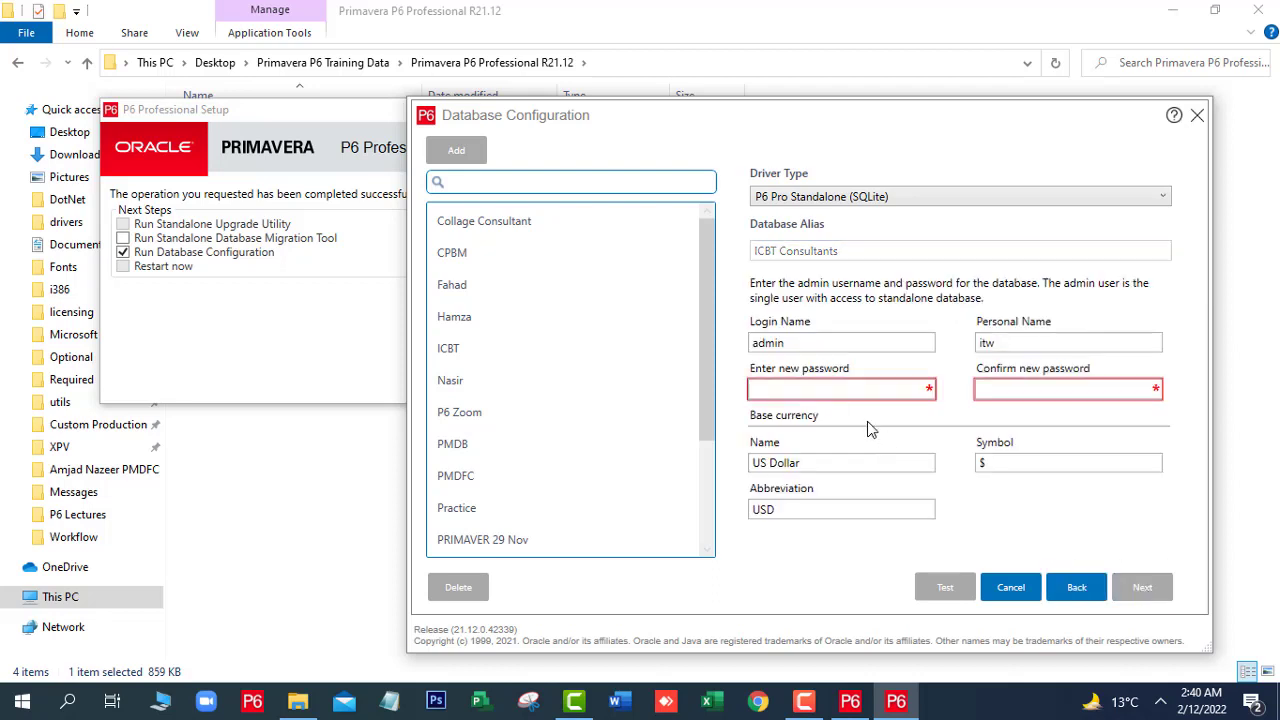
{"action": "left_click", "coordinate": [802, 391]}
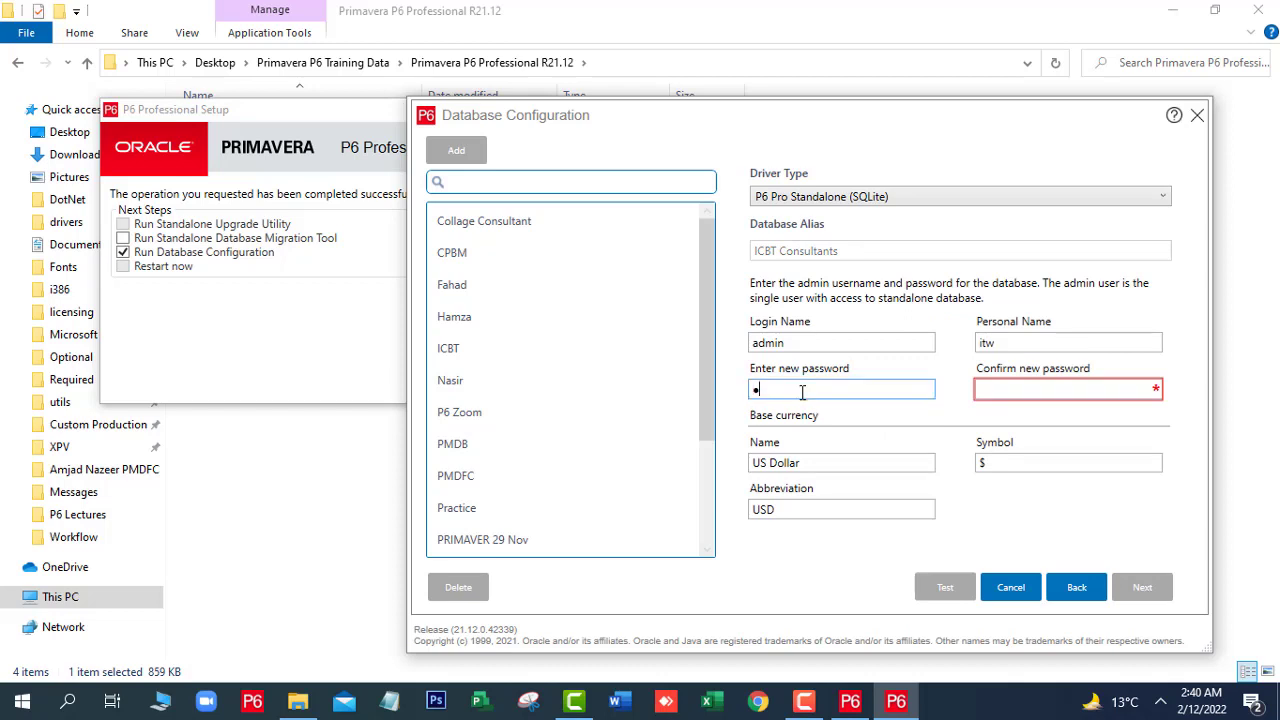
{"action": "left_click", "coordinate": [1104, 388]}
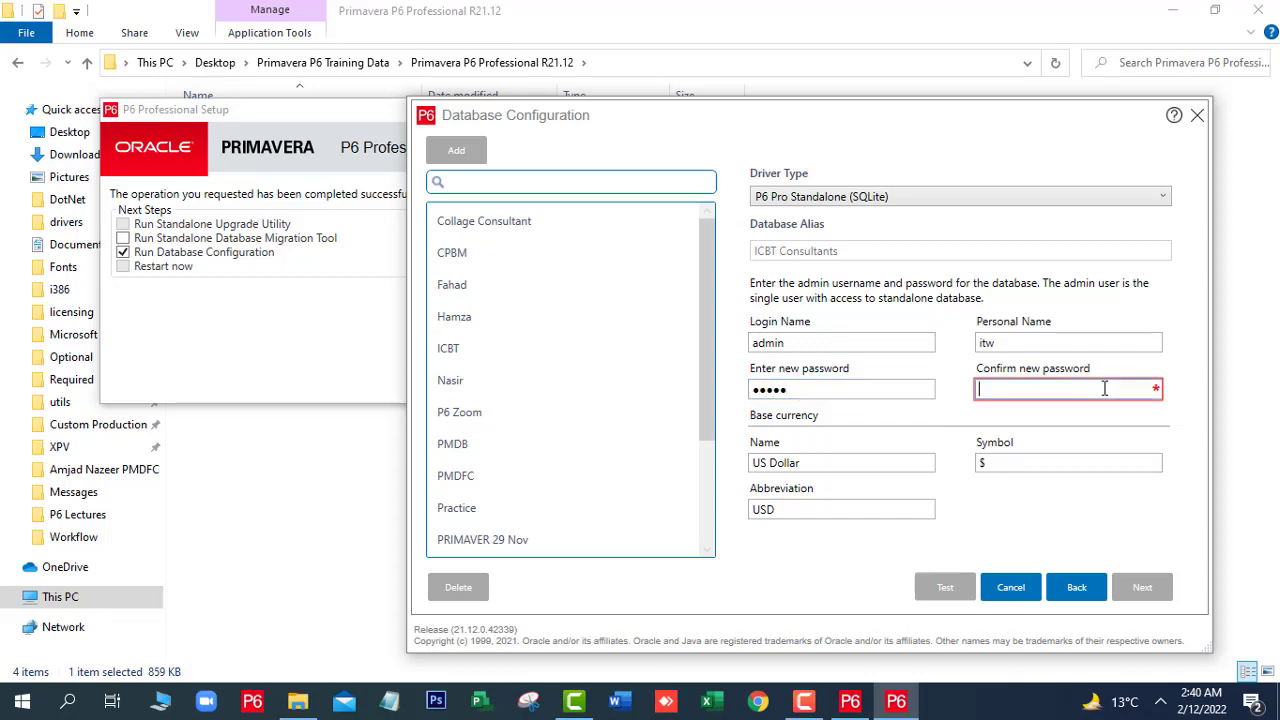
{"action": "type", "text": "admin"}
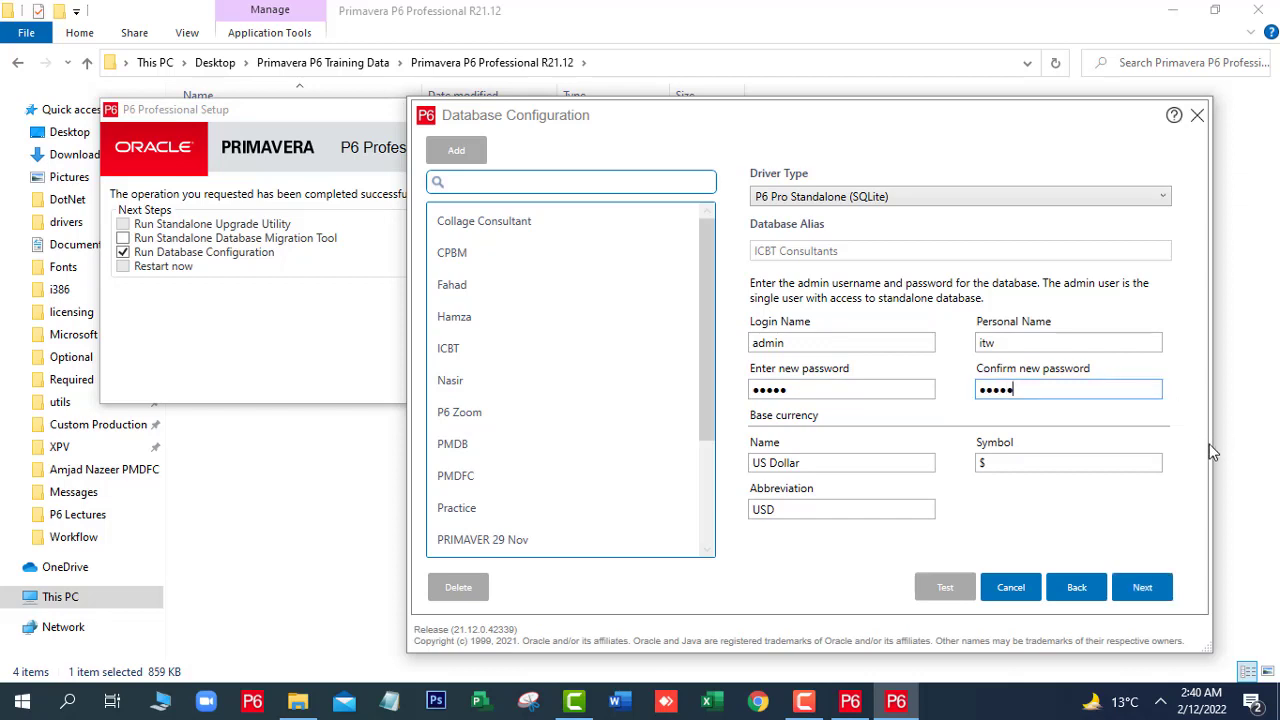
{"action": "left_click", "coordinate": [1140, 589]}
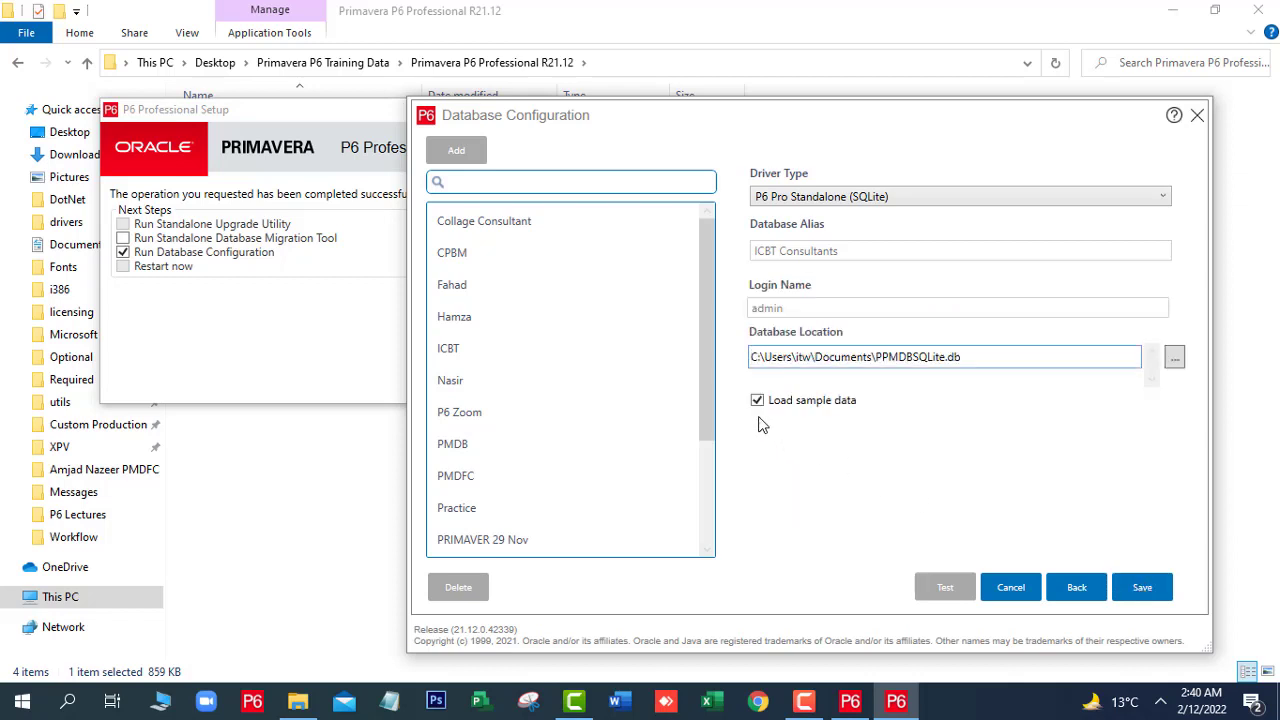
{"action": "left_click", "coordinate": [760, 403]}
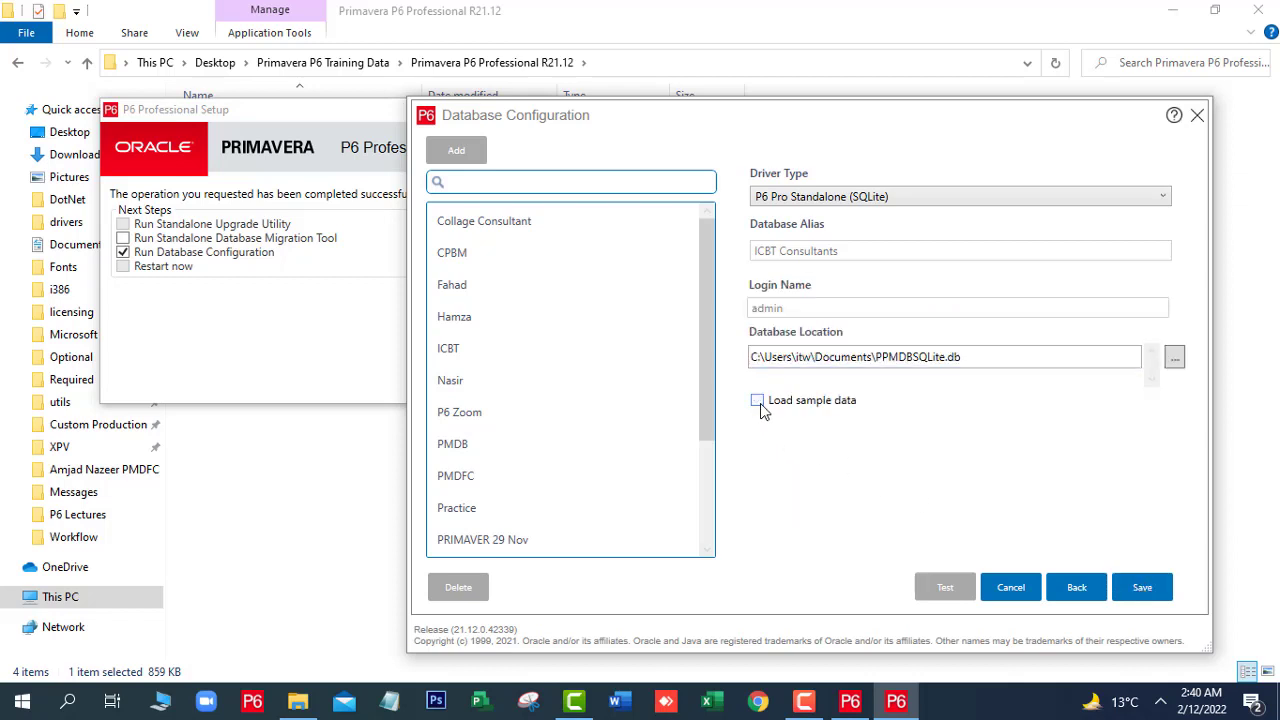
Save the new database file as ICBTCONSULTANTS.db in the Documents folder
{"action": "left_click", "coordinate": [1176, 365]}
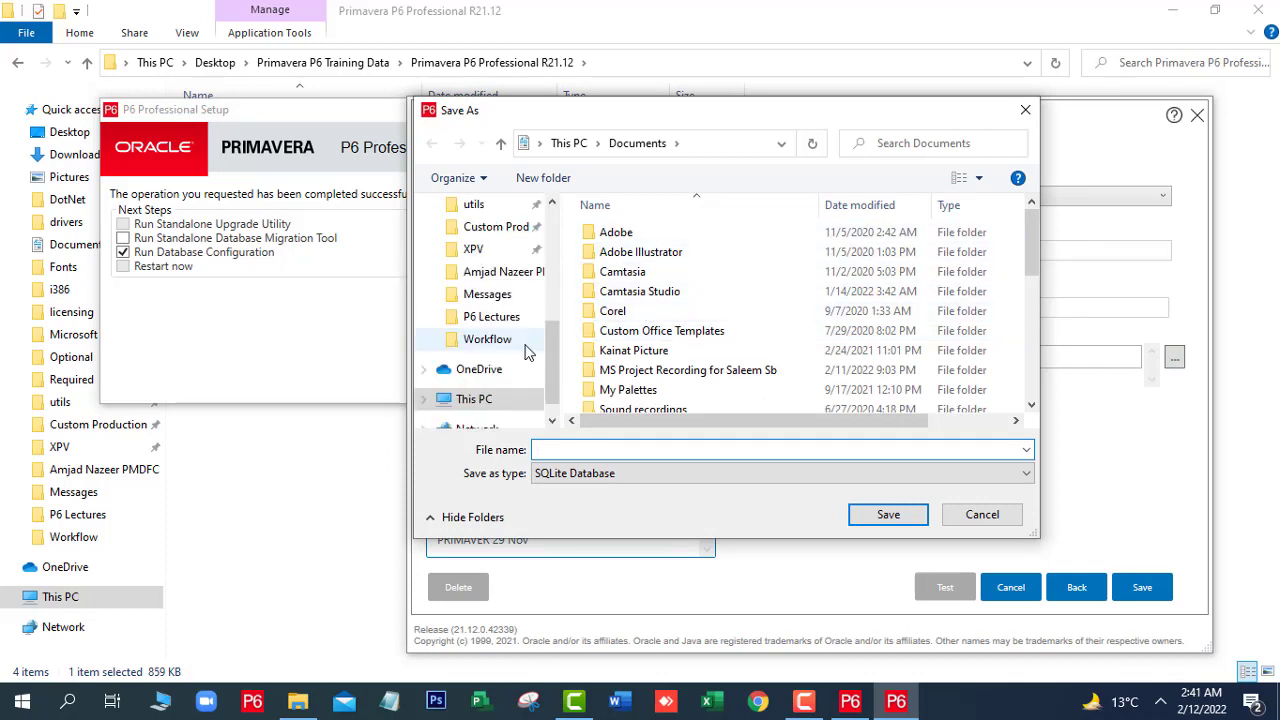
{"action": "left_click_drag", "start_coordinate": [551, 341], "coordinate": [551, 378]}
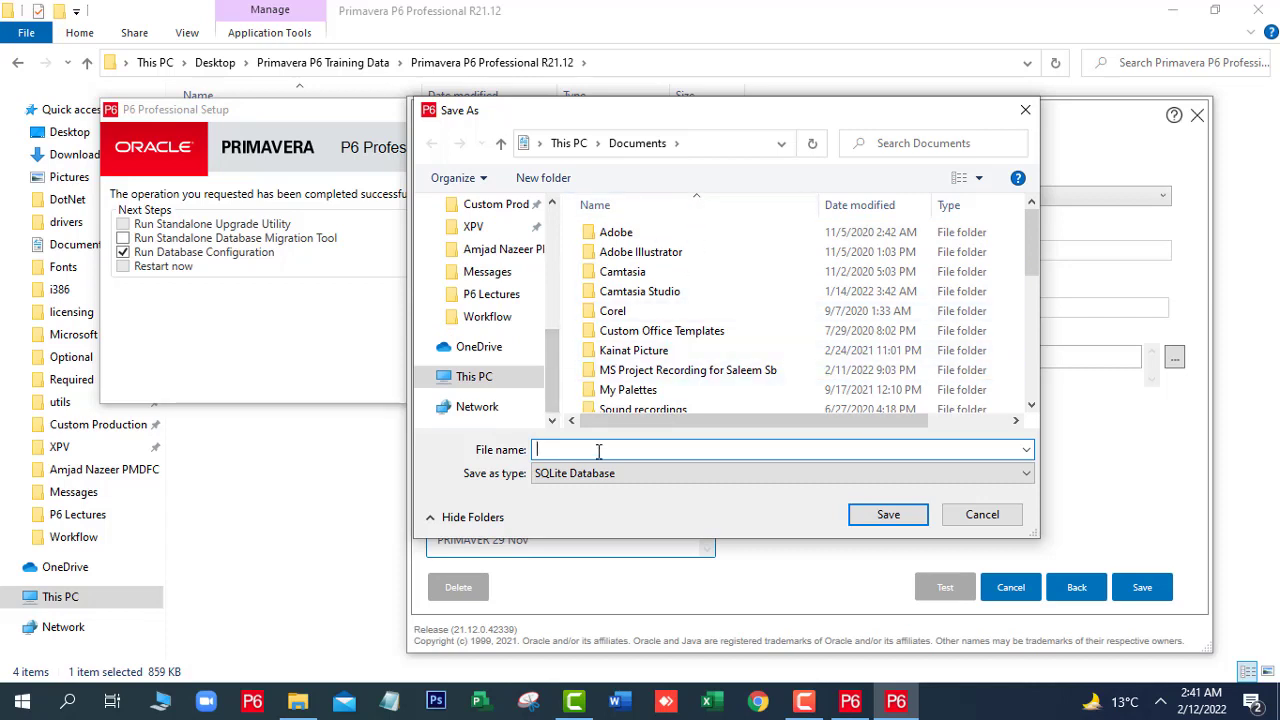
{"action": "type", "text": "ICBT"}
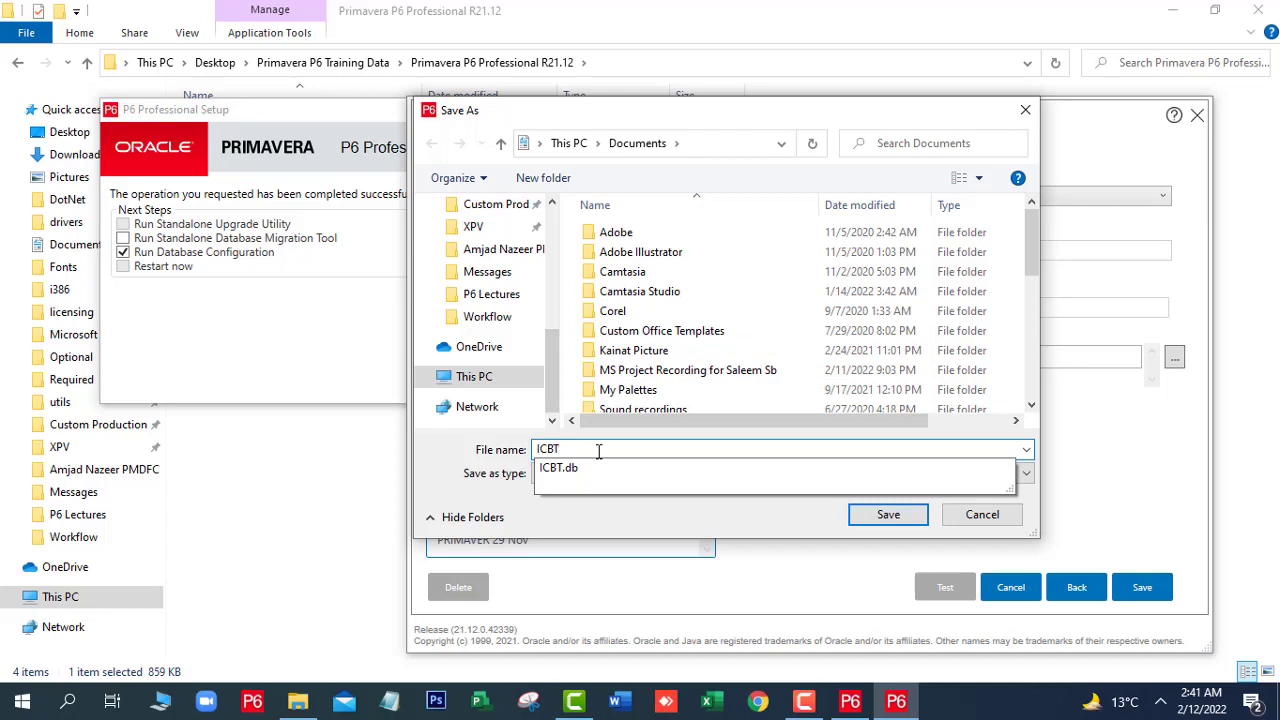
{"action": "type", "text": "Col"}
{"action": "key", "text": "BackSpace"}
{"action": "key", "text": "BackSpace"}
{"action": "type", "text": "ONSULTANT"}
{"action": "key", "text": "BackSpace"}
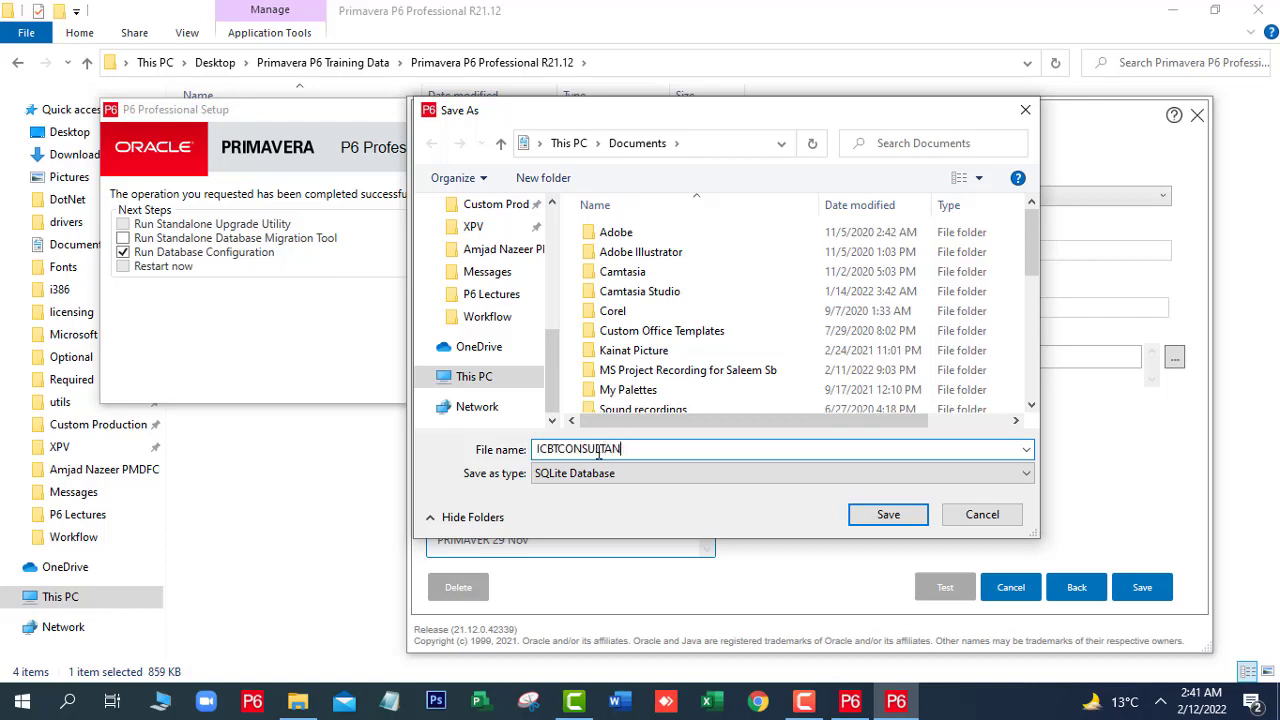
{"action": "type", "text": "TS"}
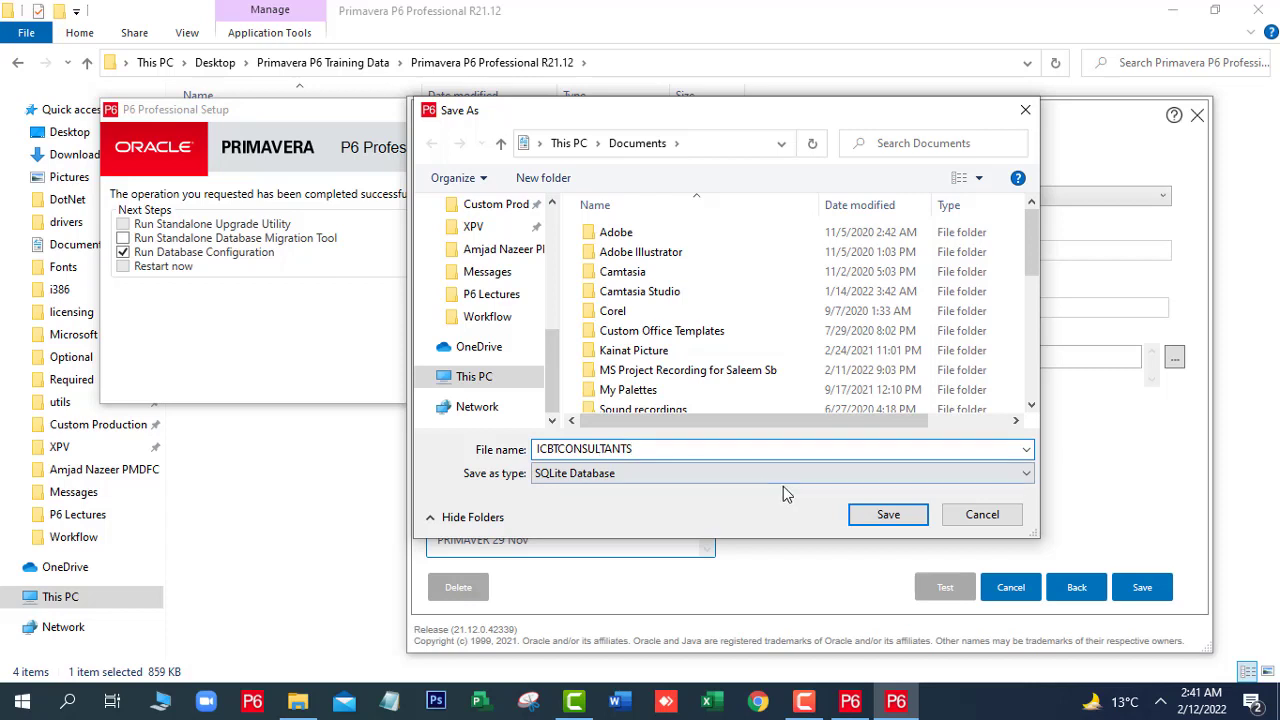
{"action": "left_click", "coordinate": [913, 524]}
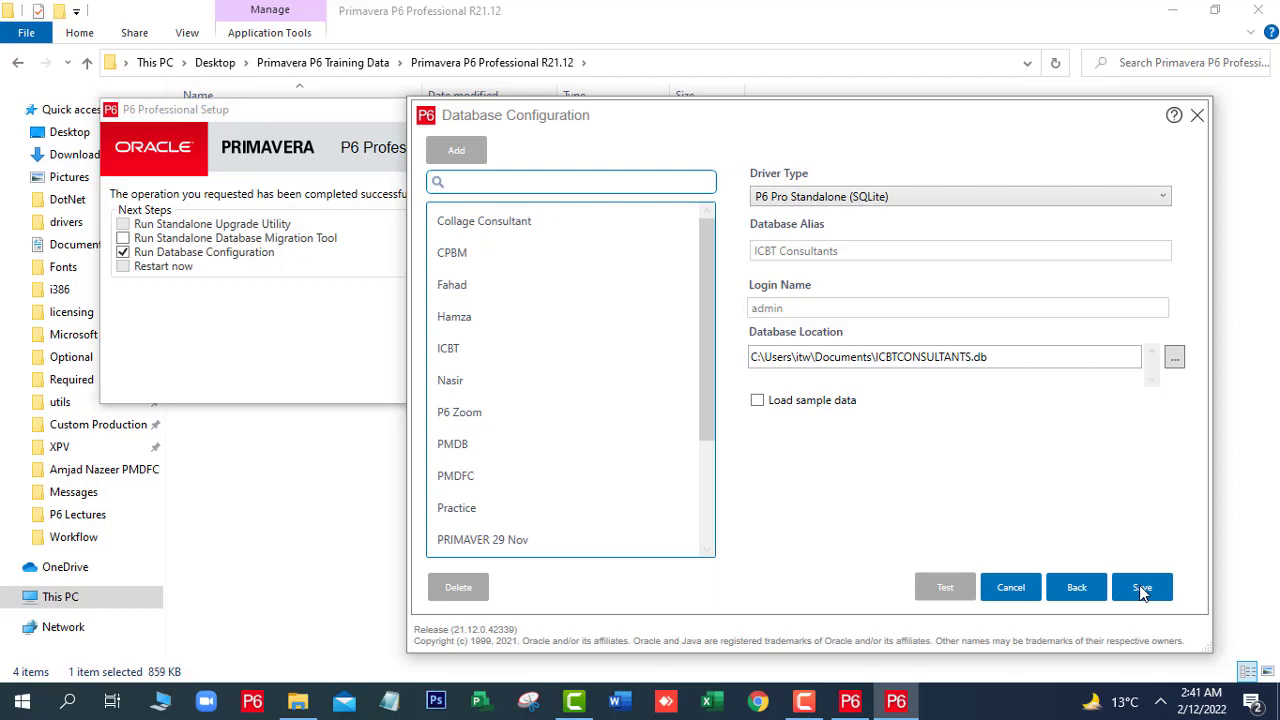
Save the ICBT Consultants alias and close Database Configuration and the installation folder
{"action": "left_click", "coordinate": [1141, 590]}
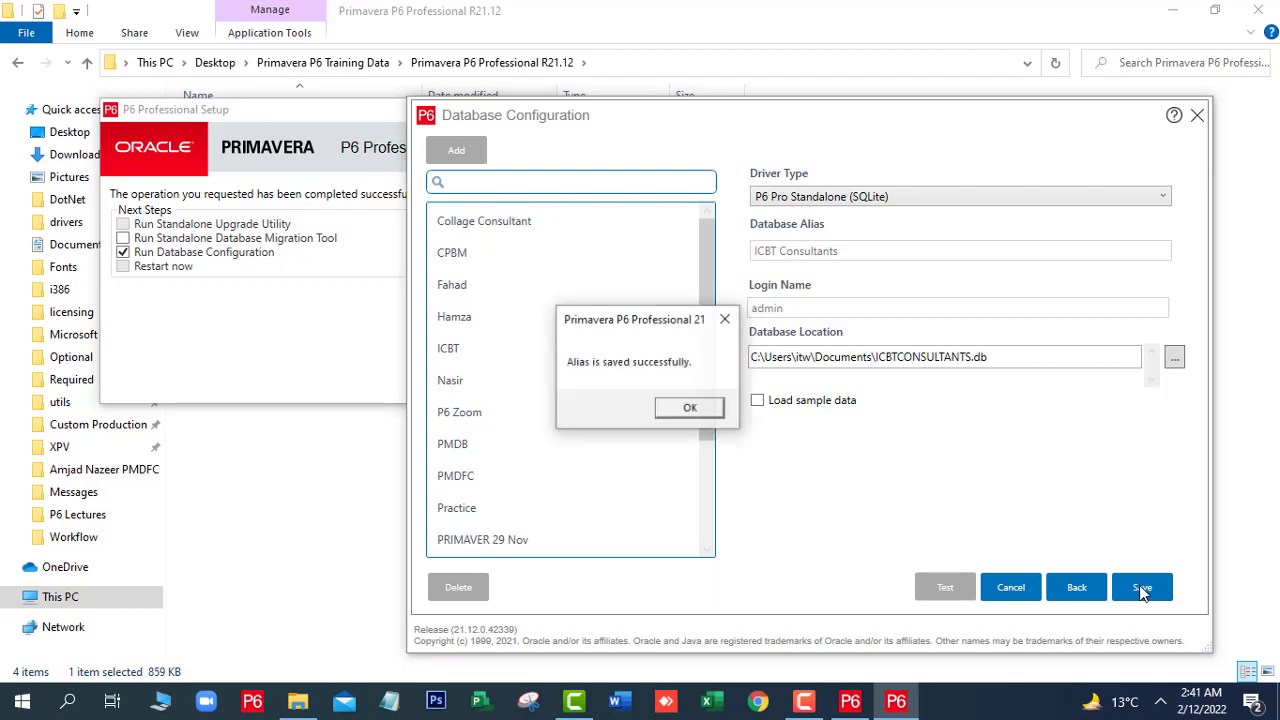
{"action": "left_click", "coordinate": [700, 410]}
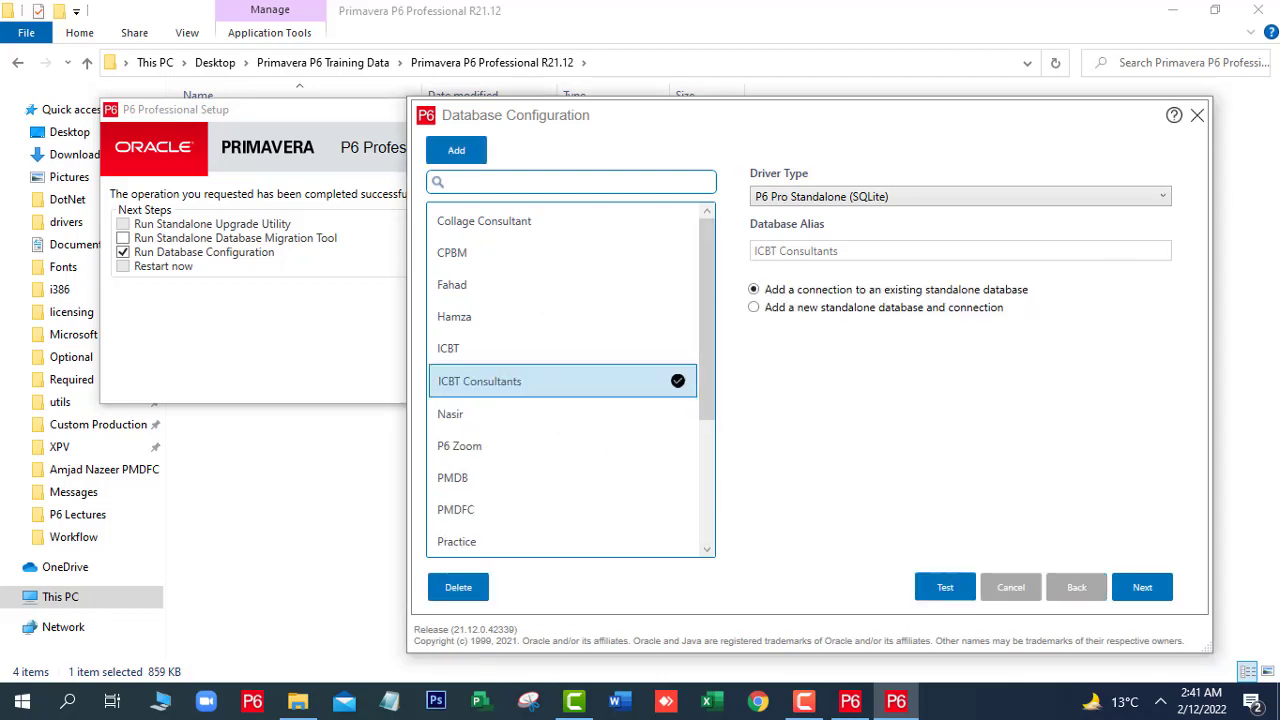
{"action": "left_click", "coordinate": [1198, 117]}
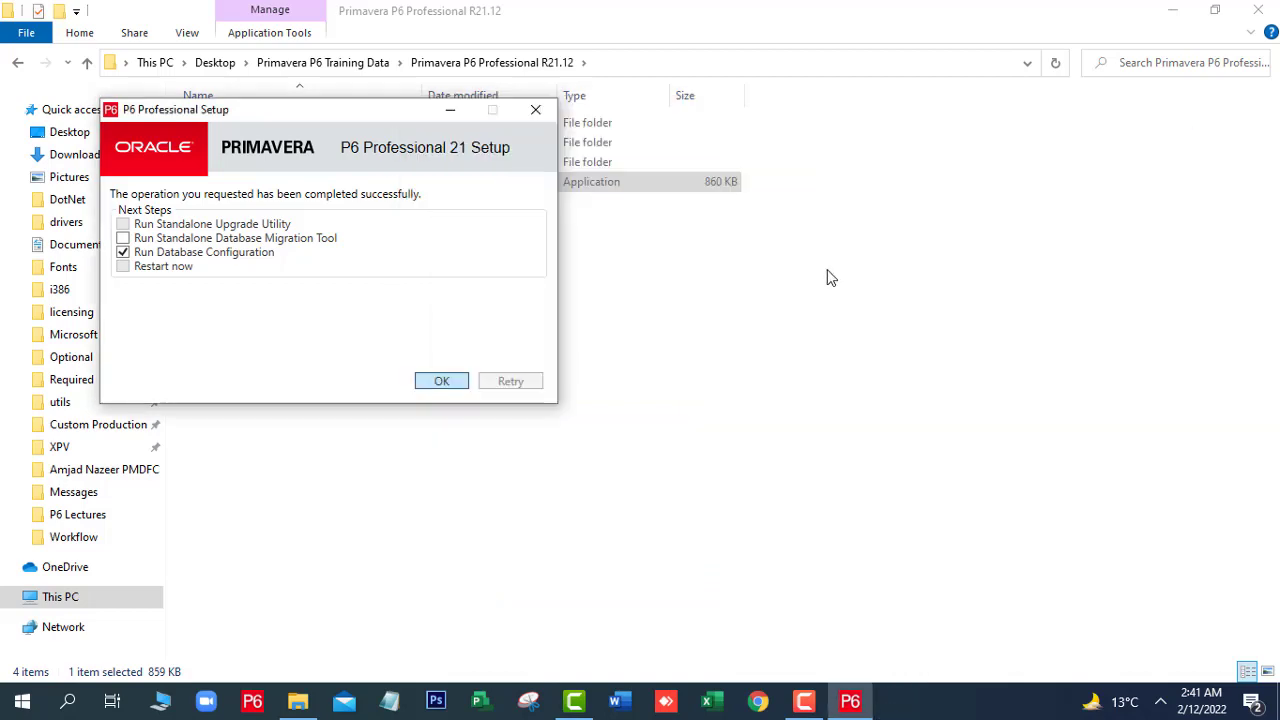
{"action": "left_click", "coordinate": [1262, 10]}
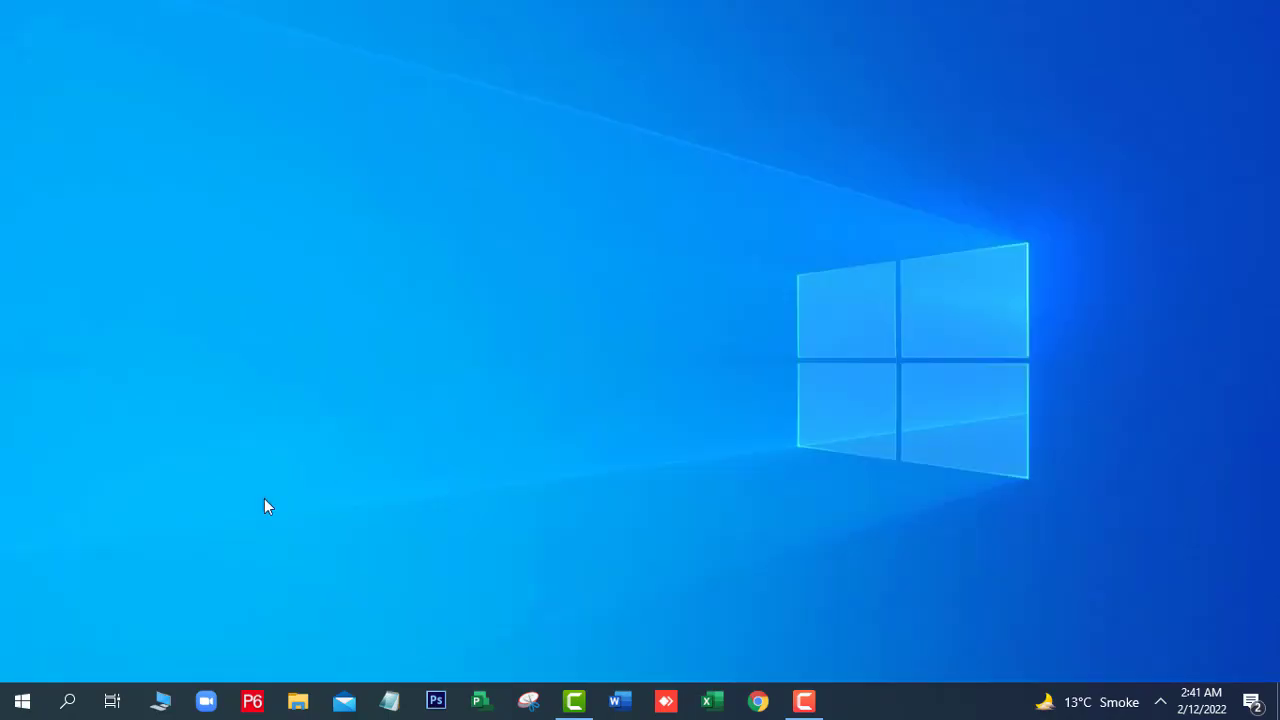
Launch P6 Professional 21 from the Start menu's recently added apps
{"action": "left_click", "coordinate": [22, 702]}
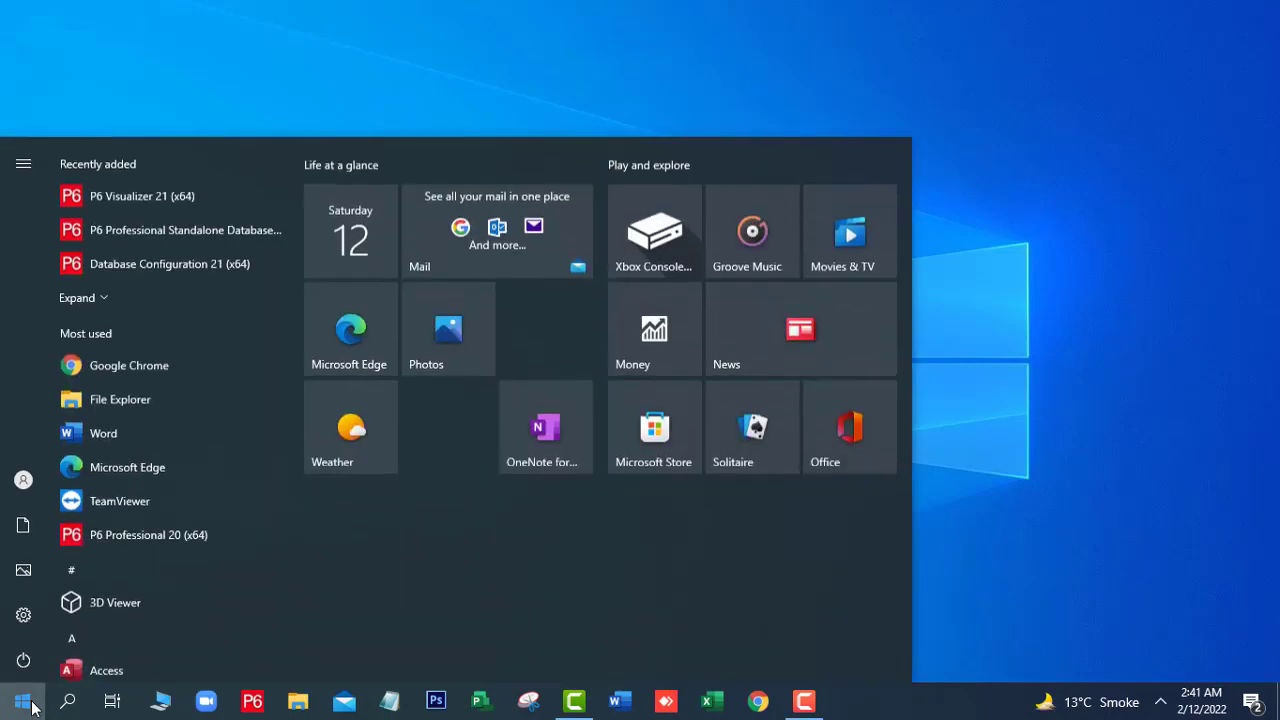
{"action": "left_click", "coordinate": [103, 299]}
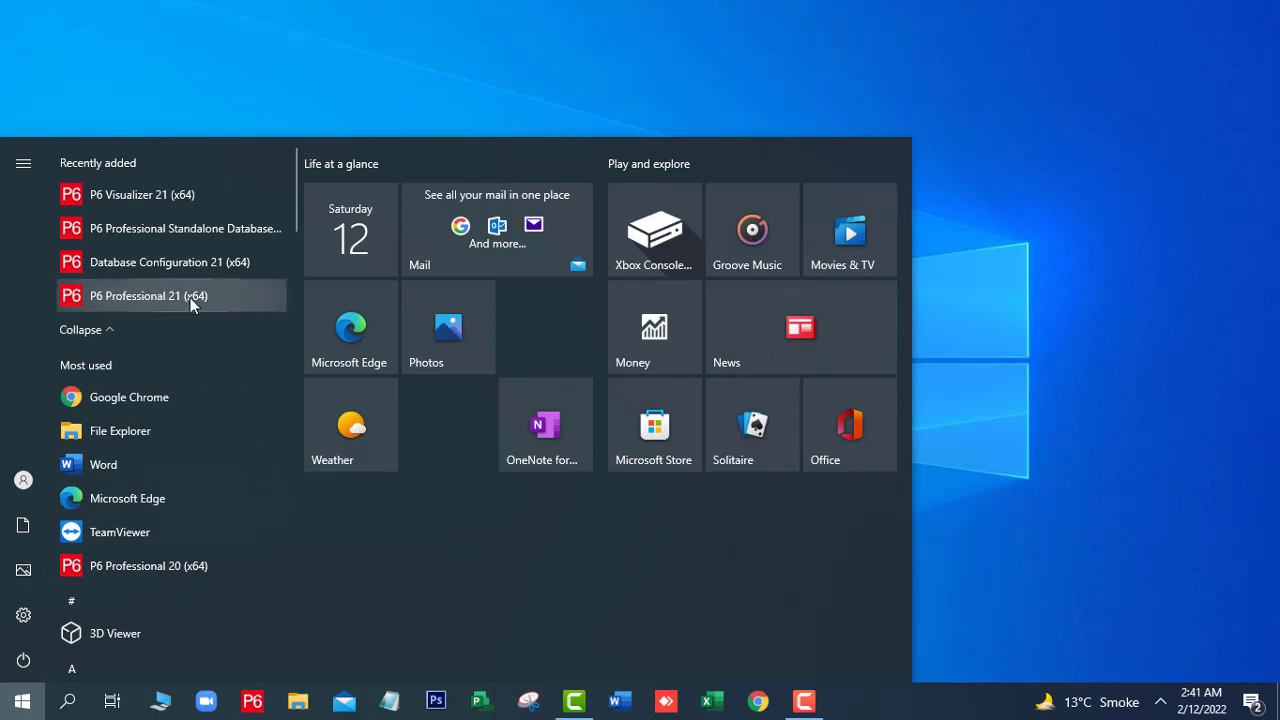
{"action": "left_click", "coordinate": [193, 305]}
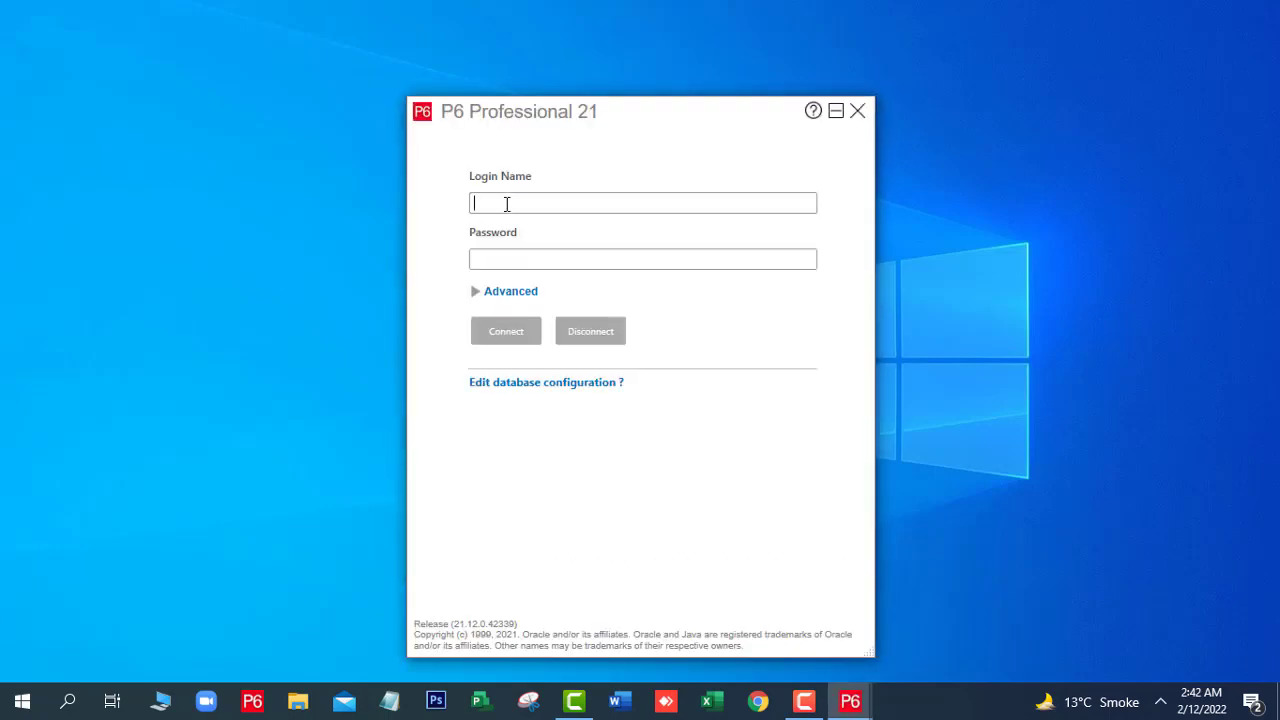
Enter the admin login name and the account password
{"action": "type", "text": "A"}
{"action": "key", "text": "BackSpace"}
{"action": "type", "text": "A"}
{"action": "key", "text": "BackSpace"}
{"action": "type", "text": "A"}
{"action": "key", "text": "BackSpace"}
{"action": "type", "text": "admin"}
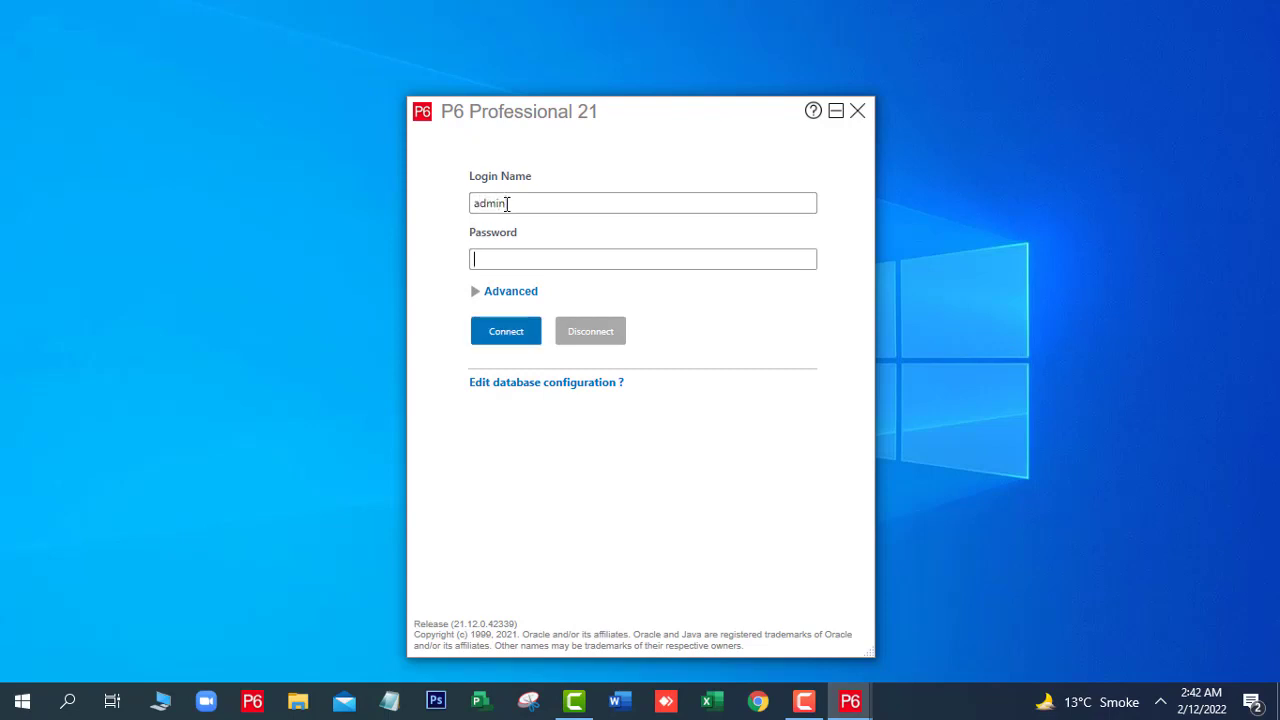
{"action": "key", "text": "Tab"}
{"action": "type", "text": "admin"}
Check the Advanced database choice and connect to ICBT Consultants
{"action": "left_click", "coordinate": [476, 289]}
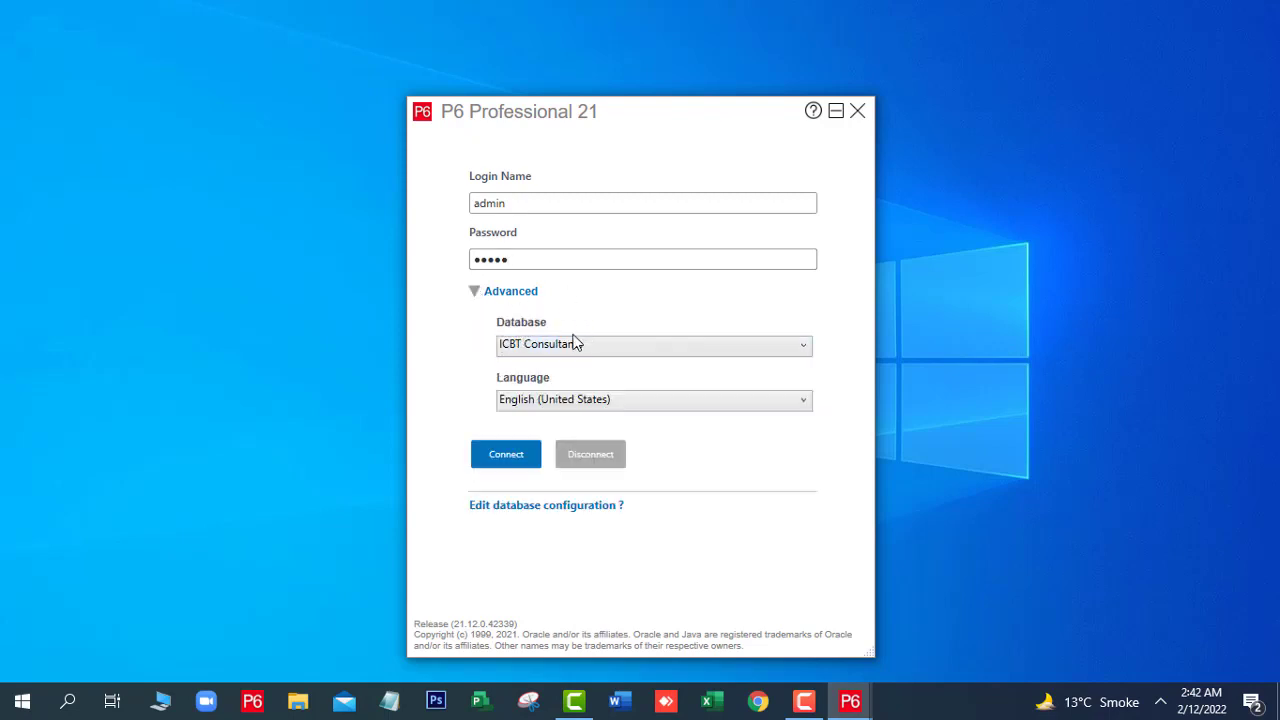
{"action": "left_click", "coordinate": [476, 291]}
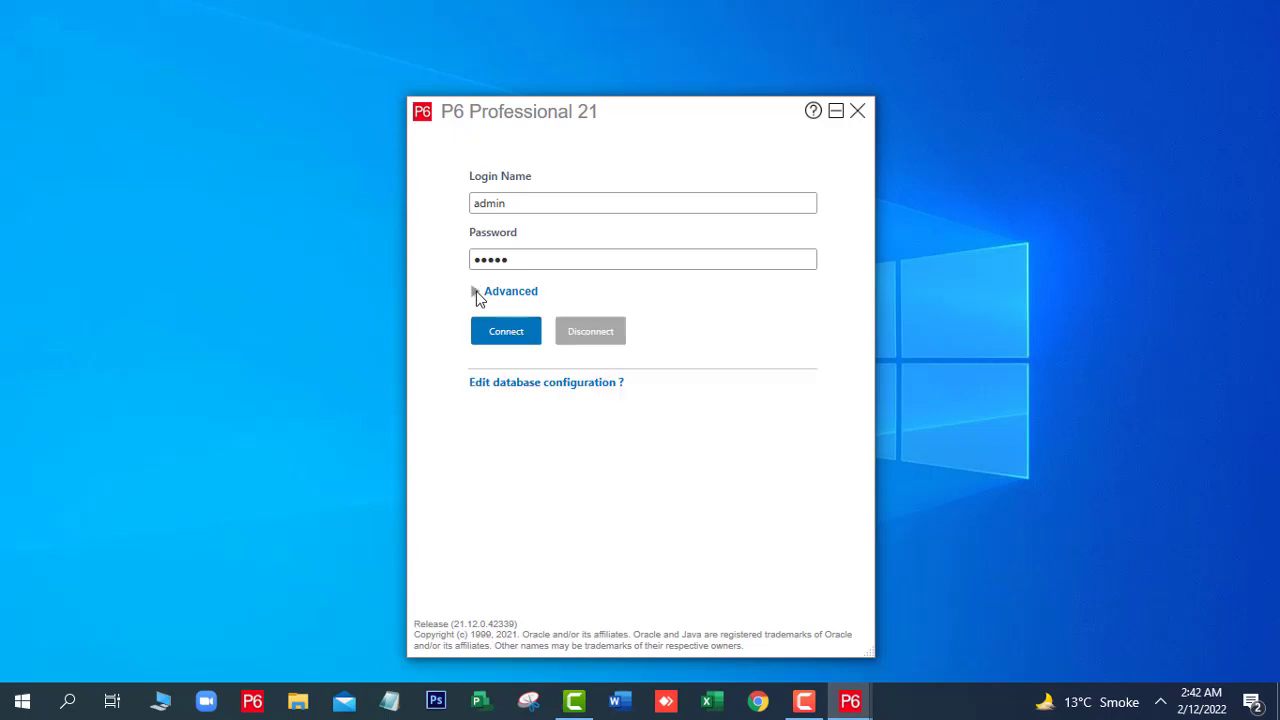
{"action": "left_click", "coordinate": [514, 342]}
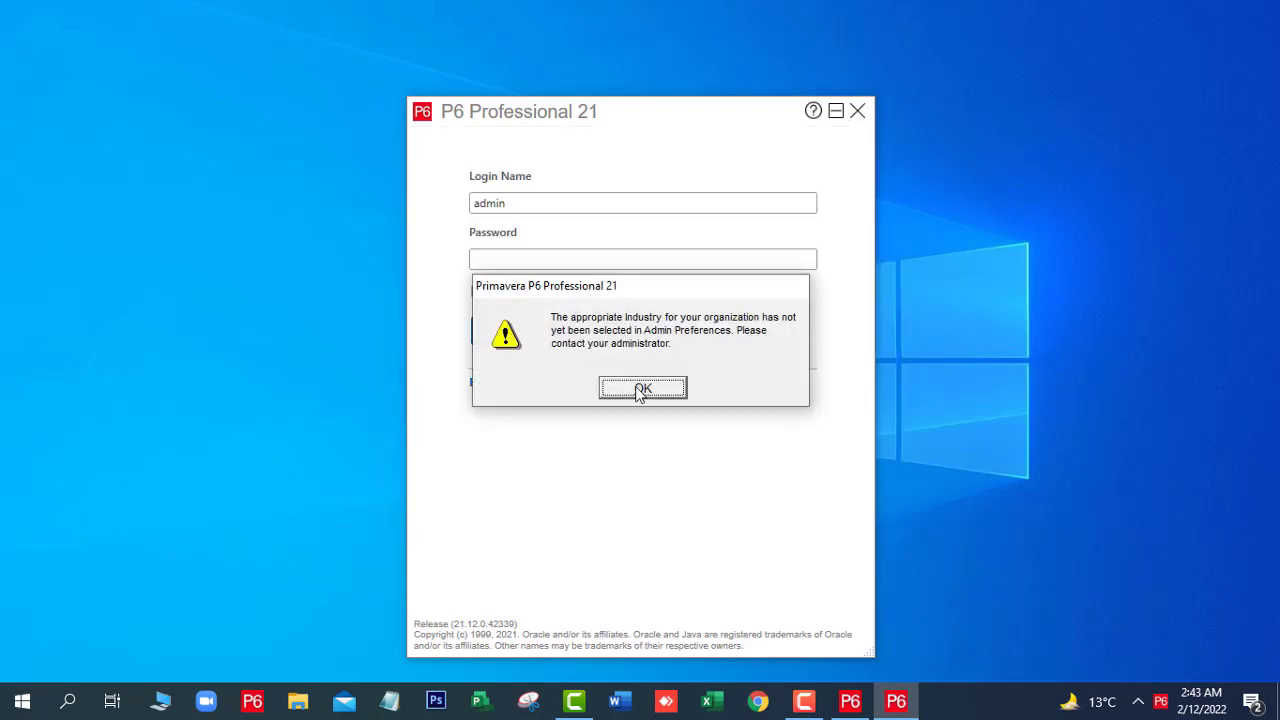
Dismiss the Industry warning, finish logging in, and check the version in Help > About
{"action": "left_click", "coordinate": [641, 391]}
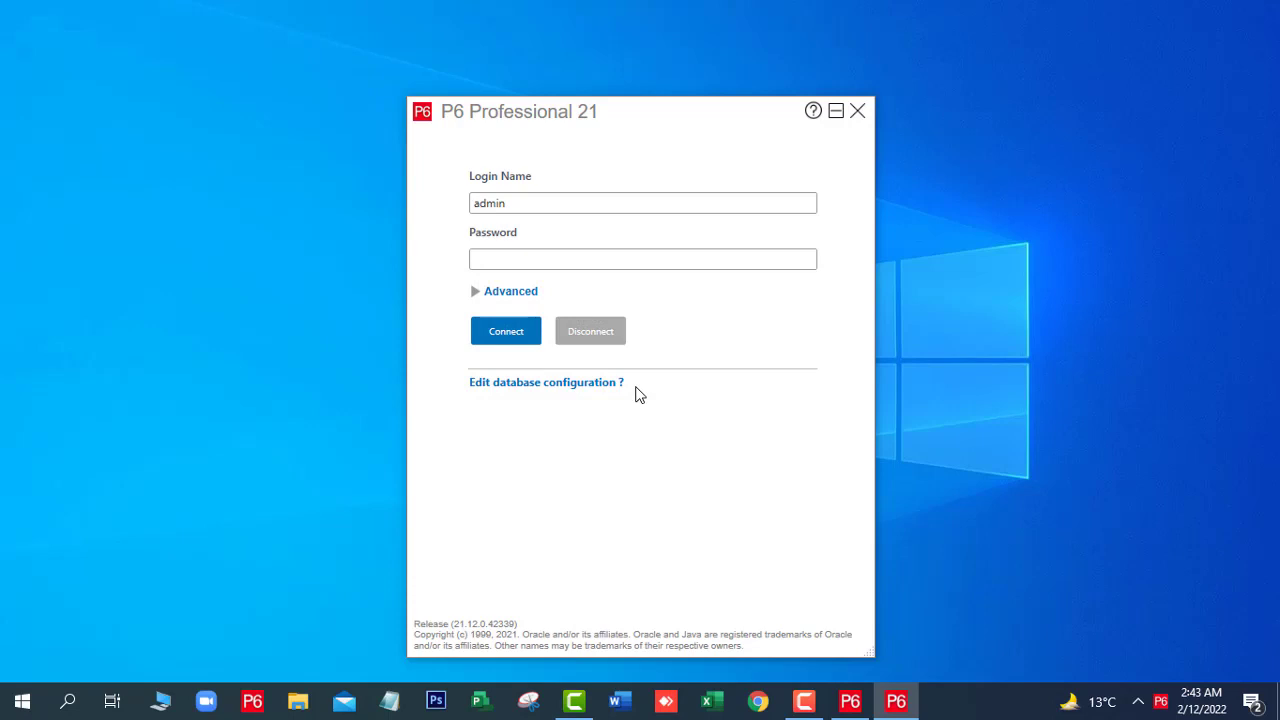
{"action": "key", "text": "Return"}
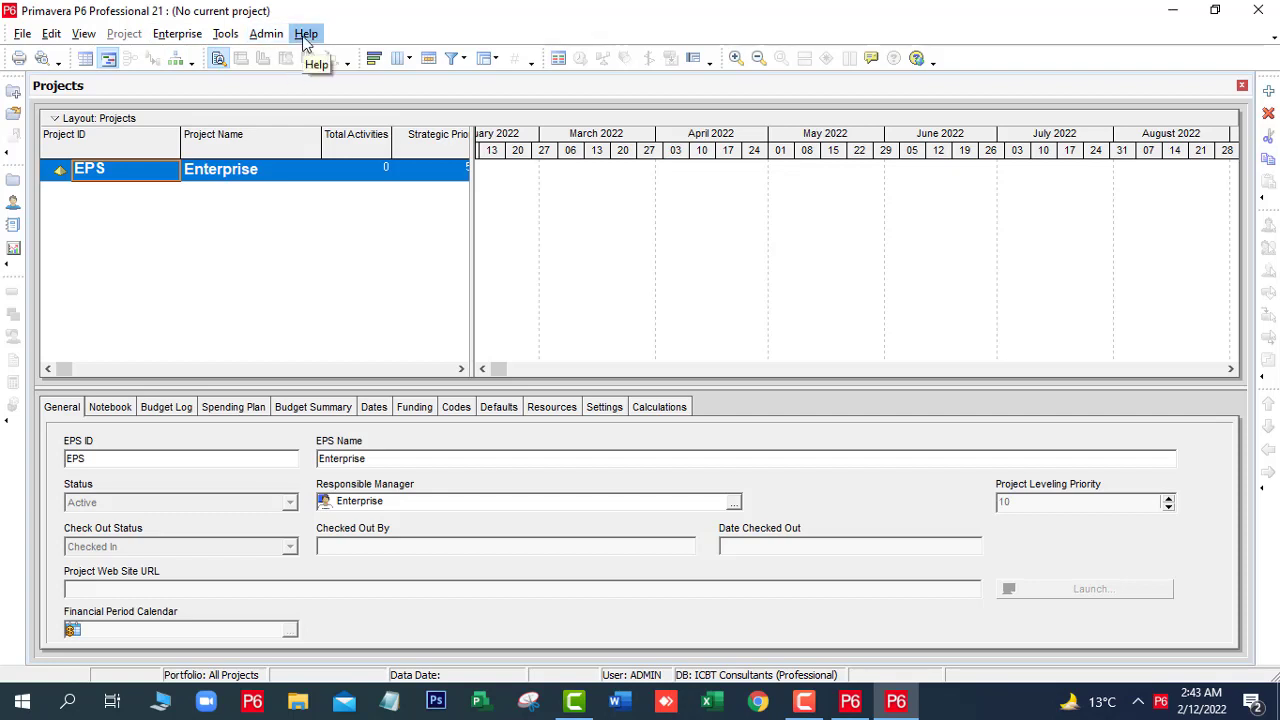
{"action": "left_click", "coordinate": [306, 40]}
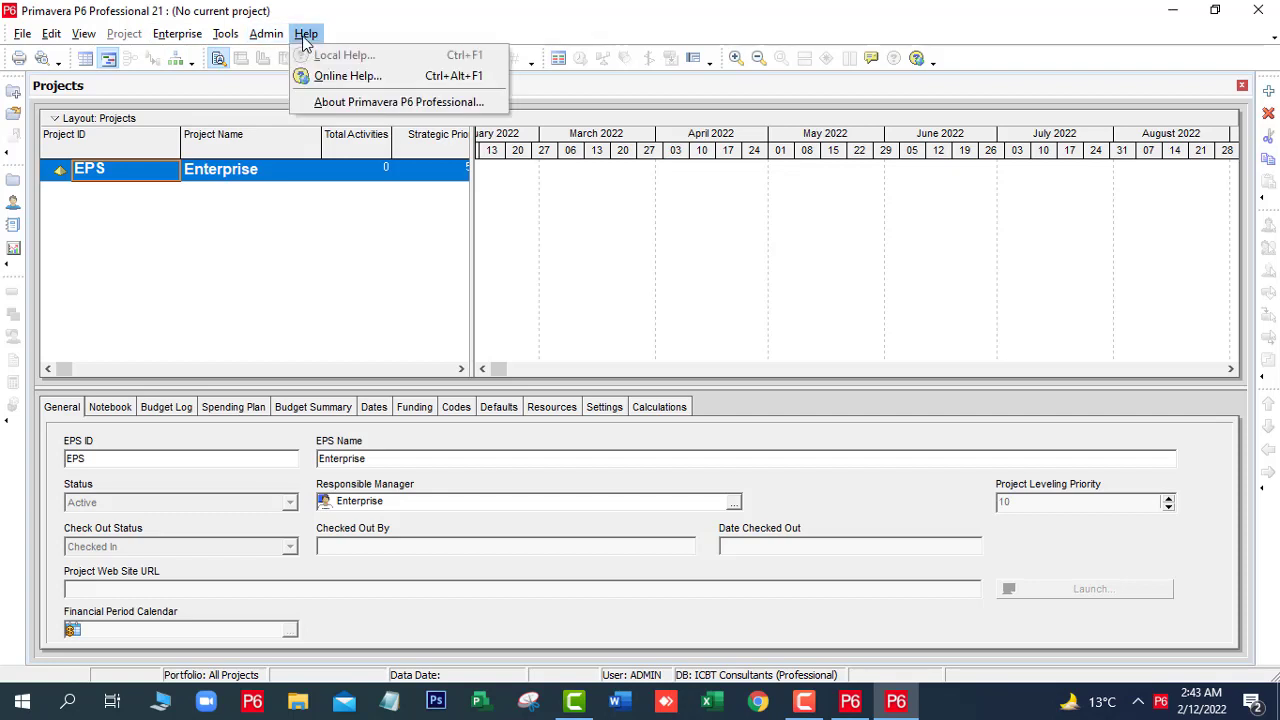
{"action": "left_click", "coordinate": [373, 104]}
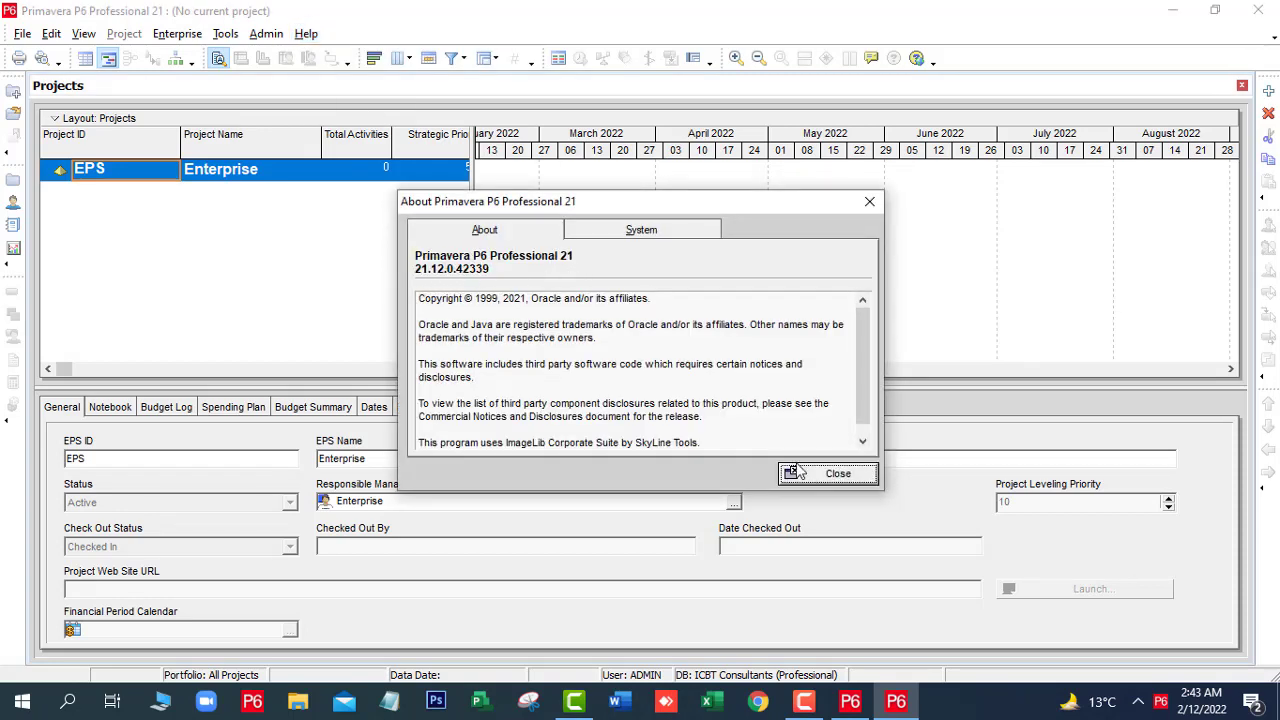
{"action": "left_click", "coordinate": [836, 474]}
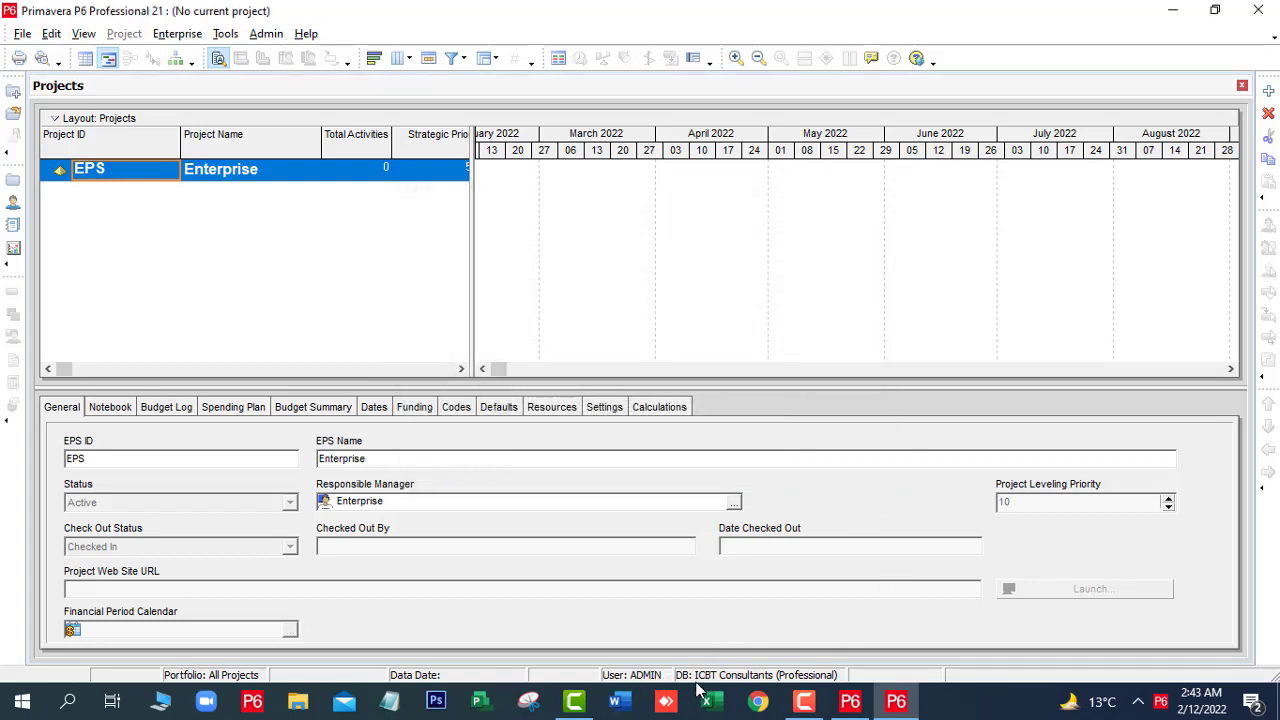